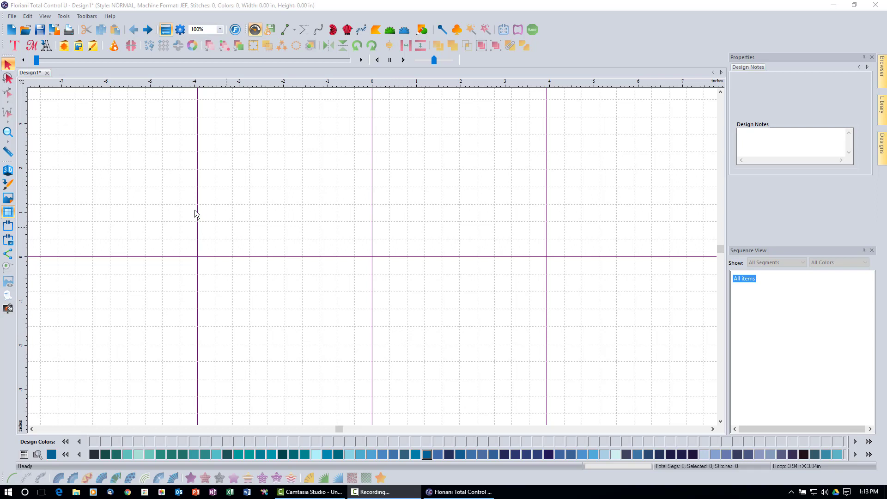
Place the lettering "MY TEXT" in the Solid 2 font on the design and set its height to 1 inch.
{"action": "left_click", "coordinate": [17, 48]}
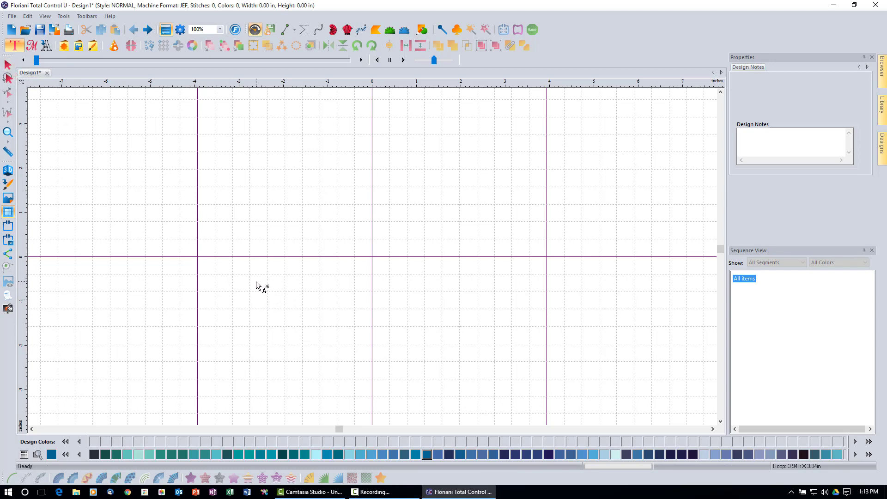
{"action": "left_click", "coordinate": [256, 282]}
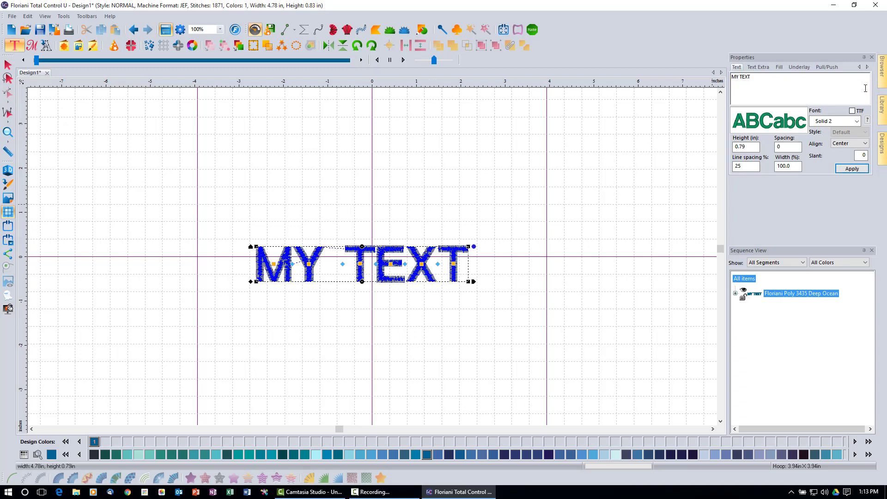
{"action": "left_click", "coordinate": [842, 126]}
{"action": "left_click", "coordinate": [839, 132]}
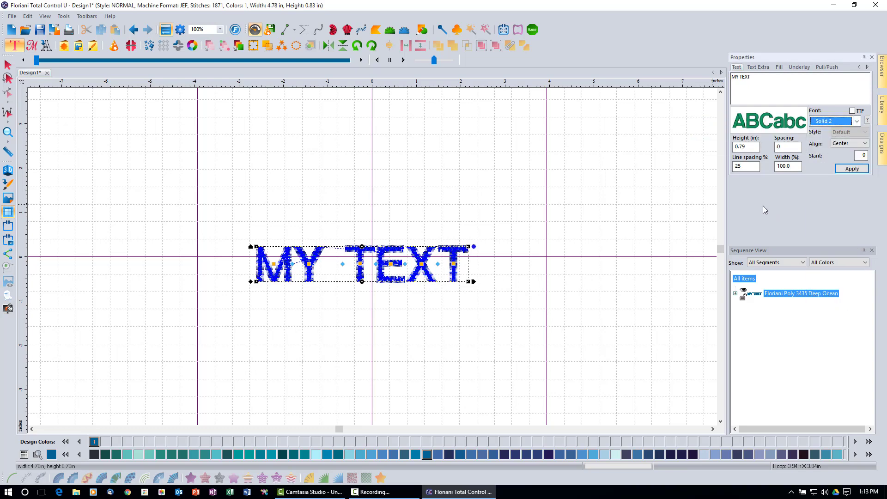
{"action": "double_click", "coordinate": [743, 147]}
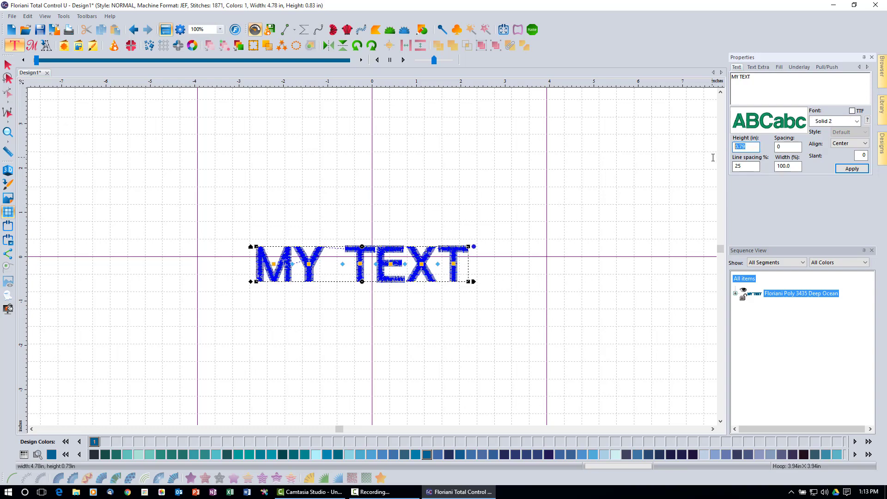
{"action": "type", "text": "1"}
{"action": "left_click", "coordinate": [852, 170]}
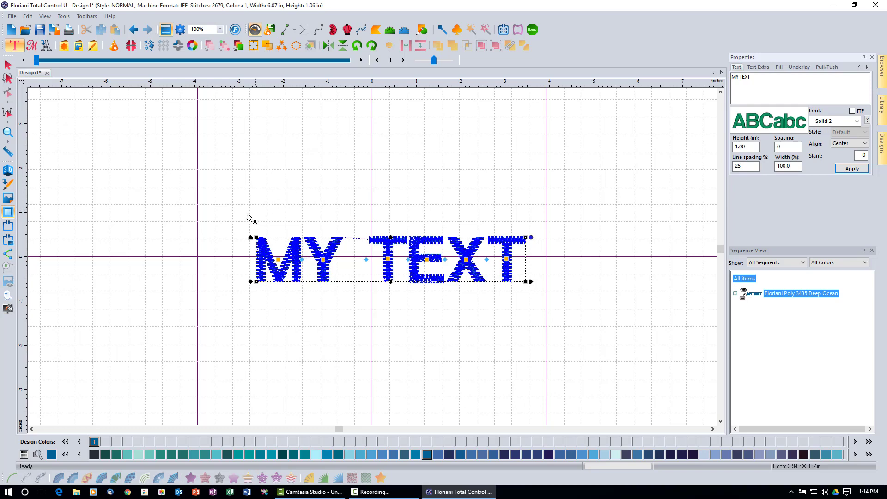
Choose the 100mm X 100mm hoop in PES format and hide the hoop display.
{"action": "left_click", "coordinate": [9, 240]}
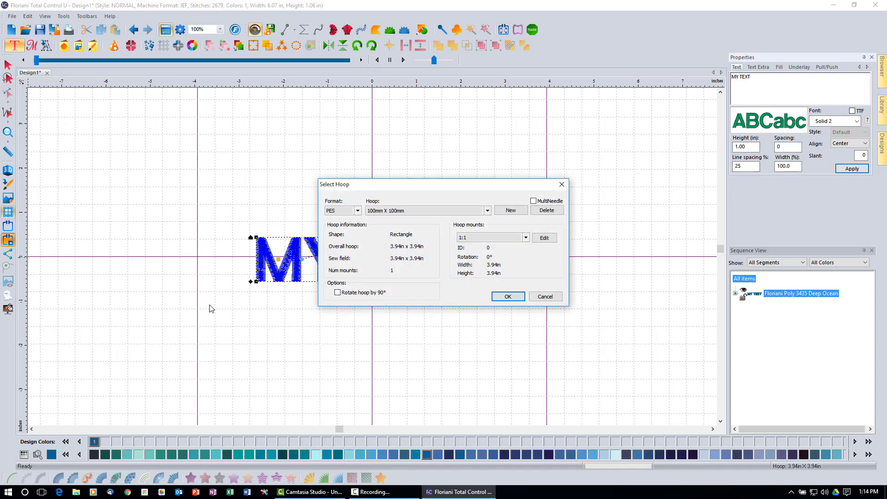
{"action": "left_click", "coordinate": [360, 216]}
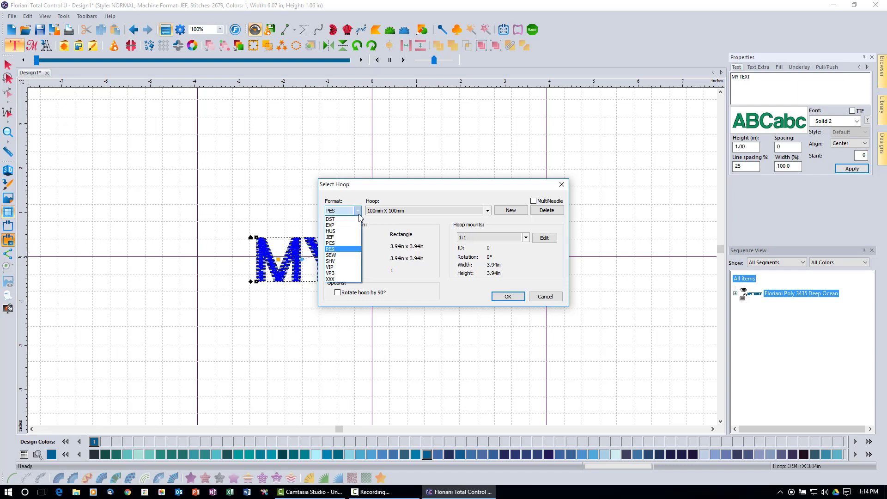
{"action": "left_click", "coordinate": [359, 215]}
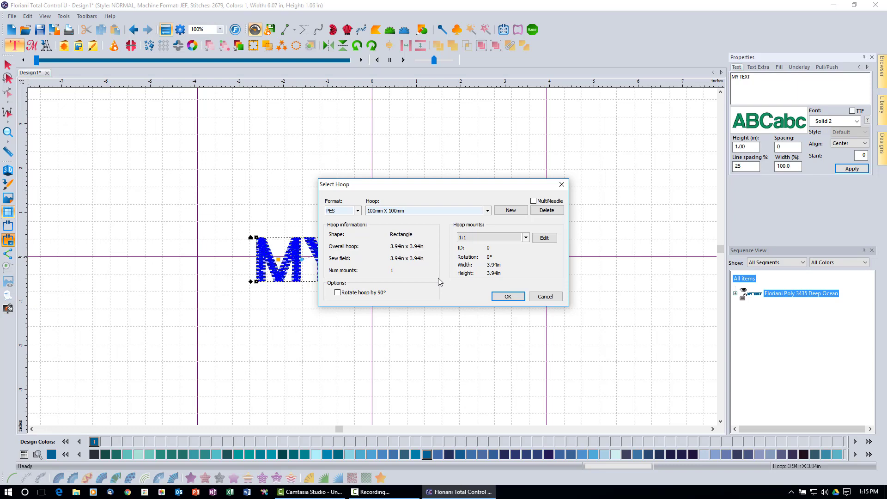
{"action": "left_click", "coordinate": [507, 298]}
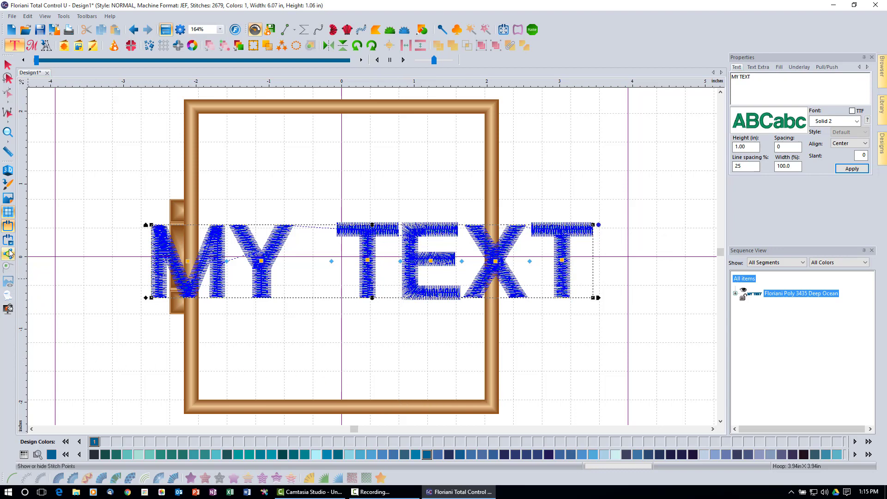
{"action": "left_click", "coordinate": [8, 226]}
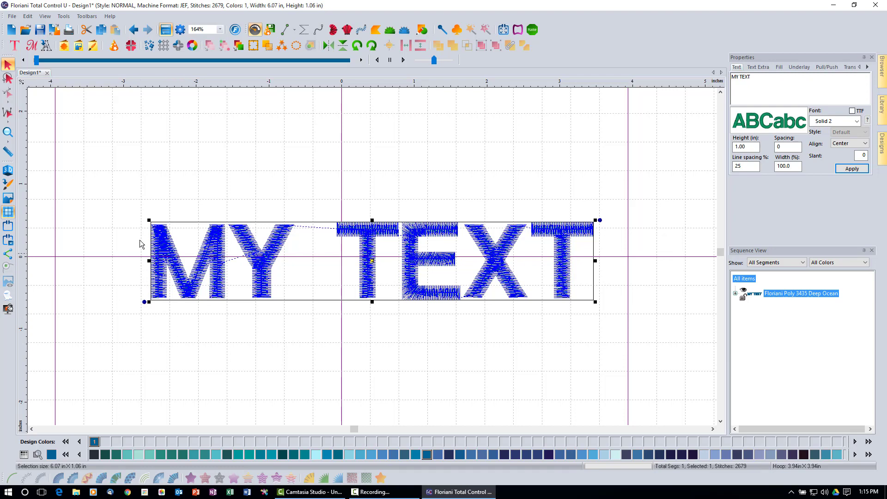
Start the Split Wizard on the lettering and highlight hoop positions 1:2 and 1:1 to compare their coverage.
{"action": "left_click", "coordinate": [131, 45]}
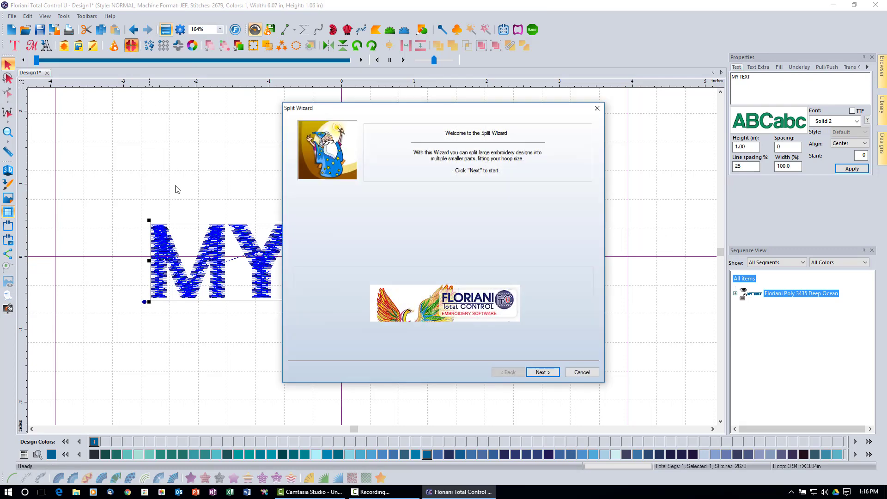
{"action": "left_click", "coordinate": [546, 374]}
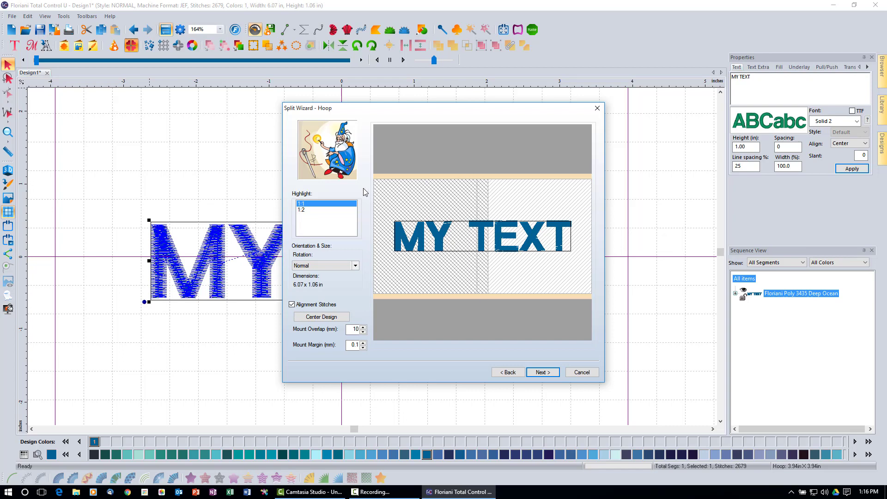
{"action": "left_click", "coordinate": [302, 210]}
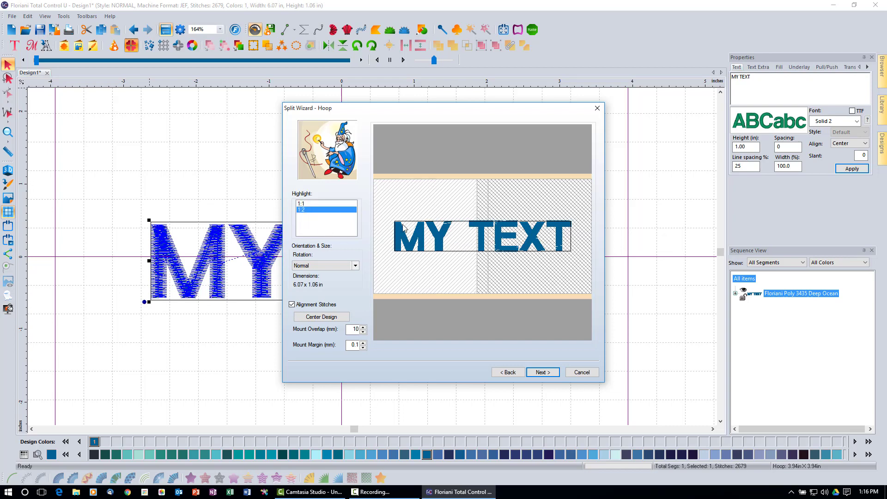
{"action": "left_click", "coordinate": [310, 204]}
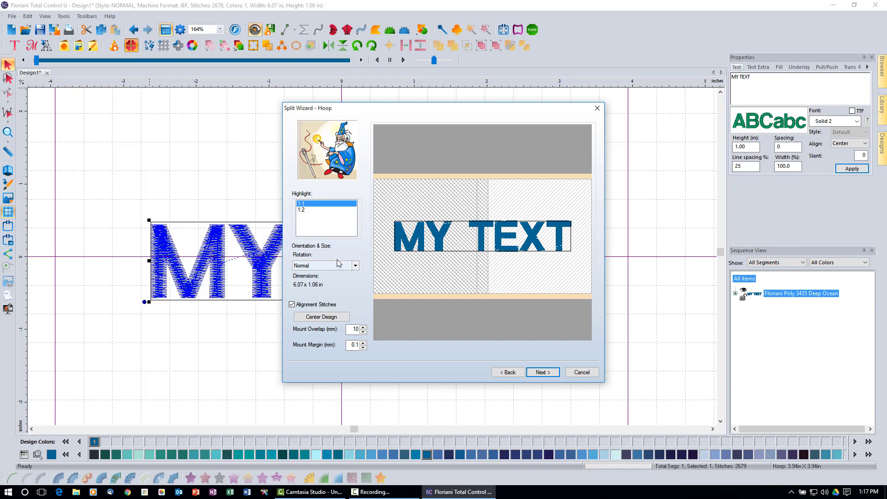
Keep the rotation at Normal, recentre the shifted design in the split layout and proceed to the split preview.
{"action": "left_click", "coordinate": [355, 266]}
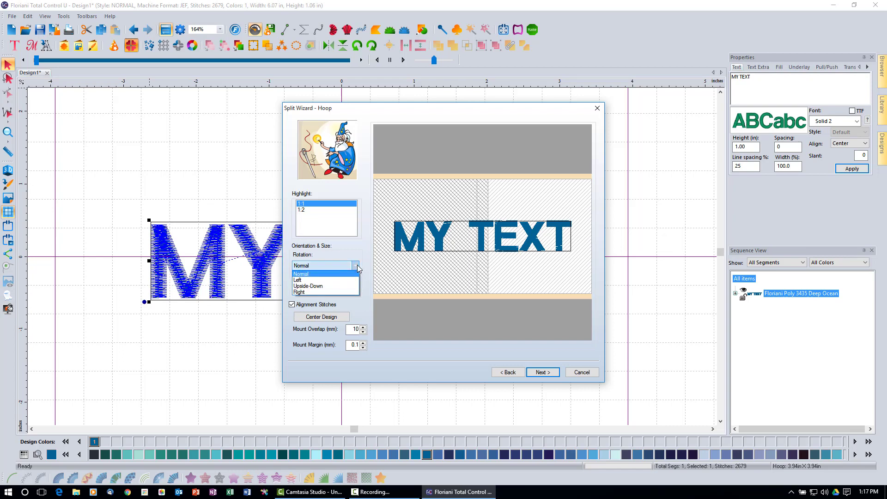
{"action": "left_click", "coordinate": [357, 268]}
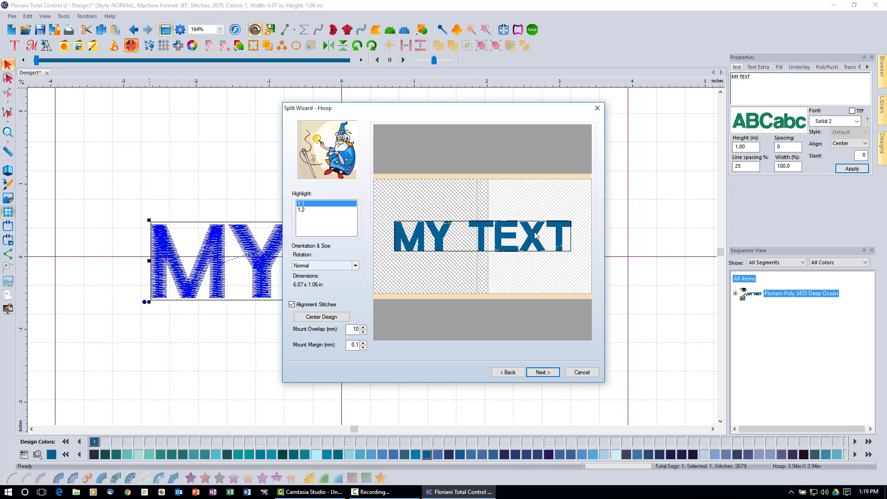
{"action": "mouse_move", "coordinate": [535, 236]}
{"action": "left_mouse_down"}
{"action": "mouse_move", "coordinate": [547, 253]}
{"action": "mouse_move", "coordinate": [531, 251]}
{"action": "mouse_move", "coordinate": [533, 231]}
{"action": "mouse_move", "coordinate": [550, 233]}
{"action": "left_mouse_up"}
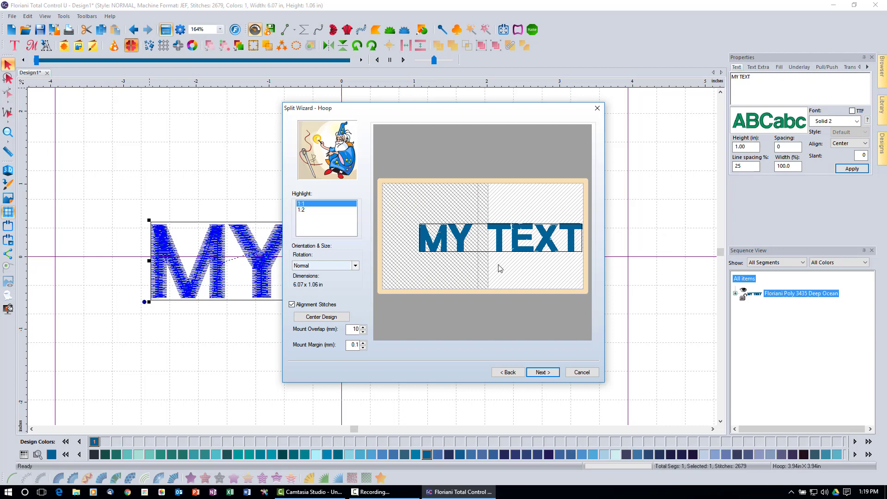
{"action": "left_click", "coordinate": [315, 319]}
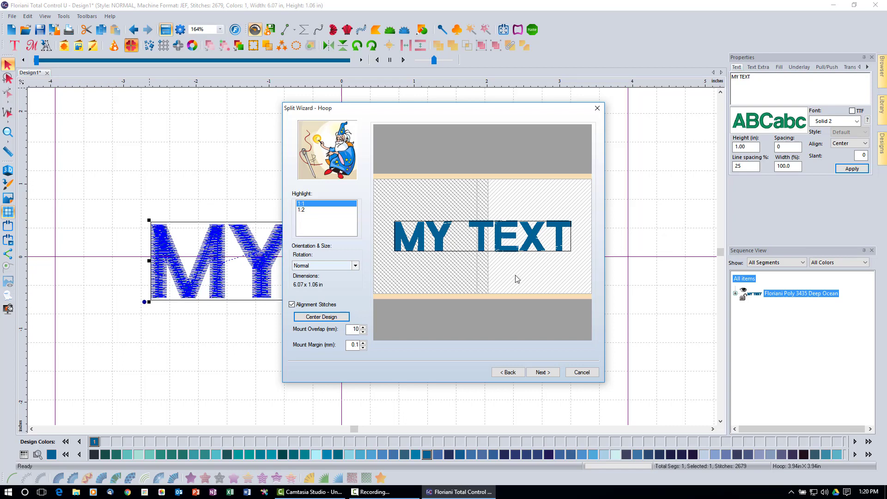
{"action": "left_click", "coordinate": [550, 372]}
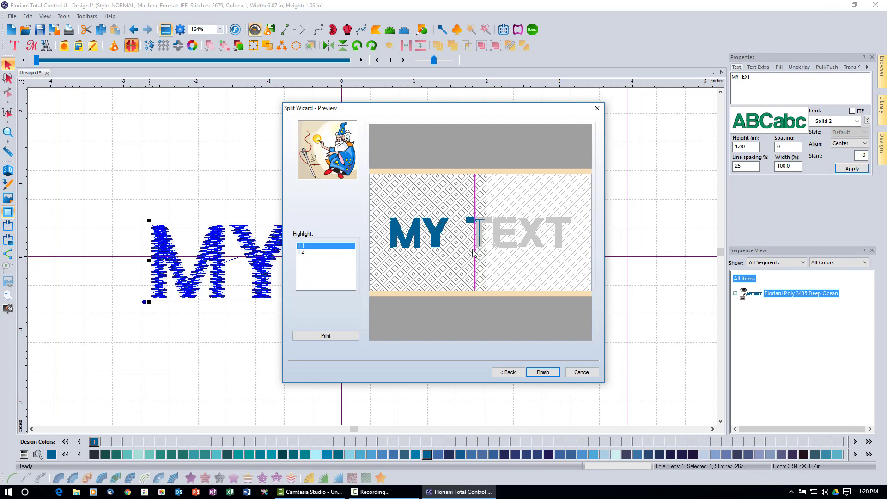
Examine hoop part 1:2 in the split preview and look through all pages of the print preview.
{"action": "left_click", "coordinate": [310, 253]}
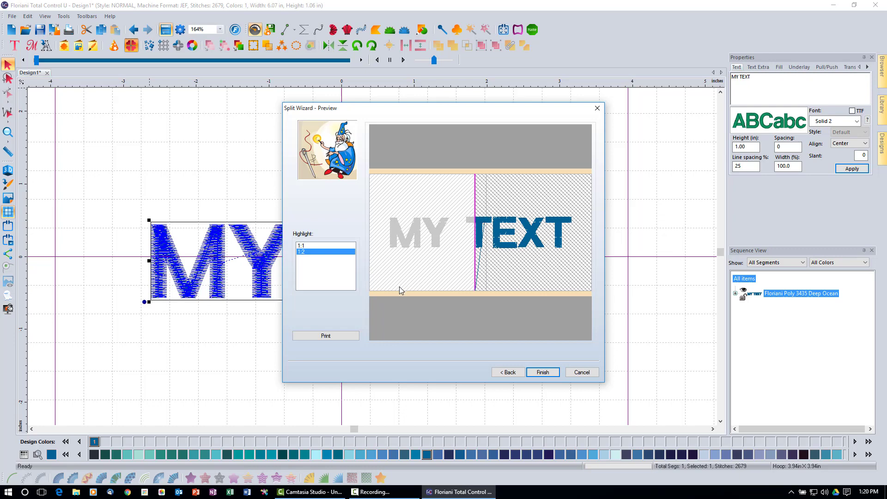
{"action": "left_click", "coordinate": [334, 335]}
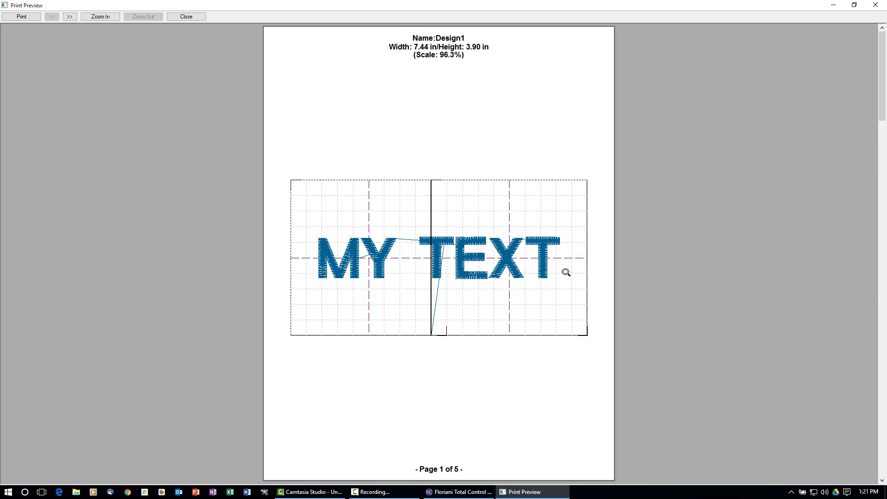
{"action": "left_click", "coordinate": [70, 16]}
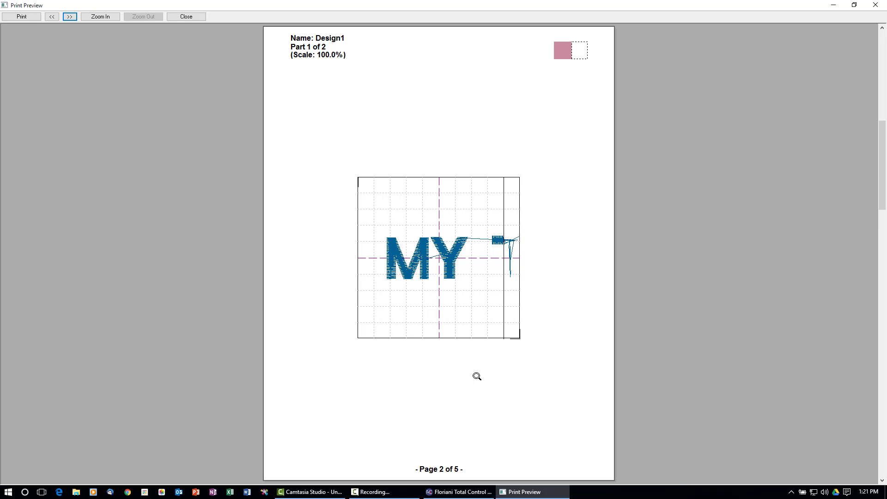
{"action": "left_click", "coordinate": [72, 16]}
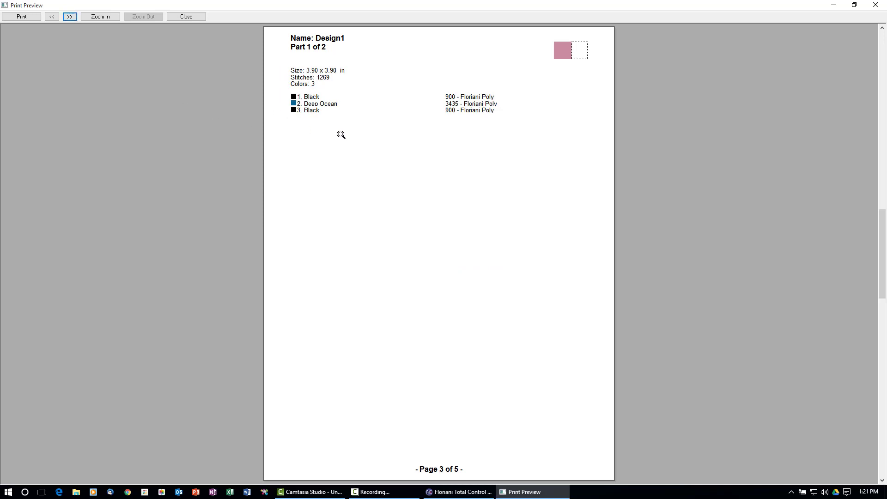
{"action": "left_click", "coordinate": [66, 19]}
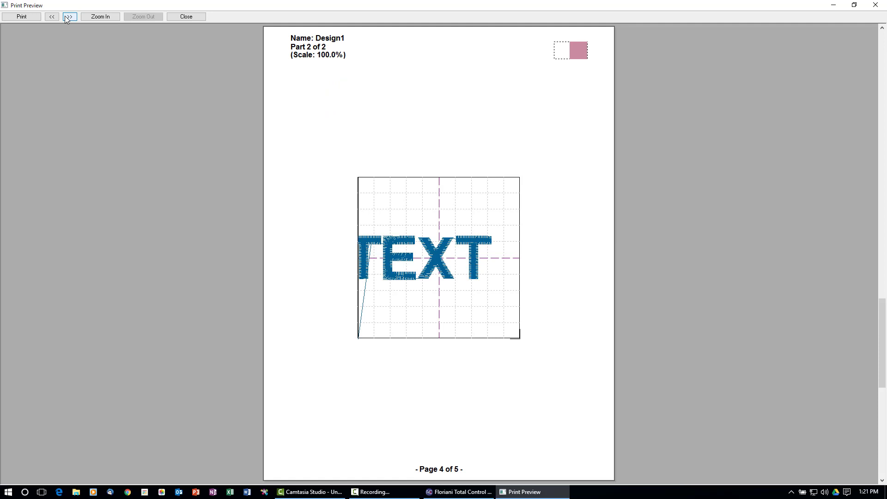
{"action": "left_click", "coordinate": [66, 18]}
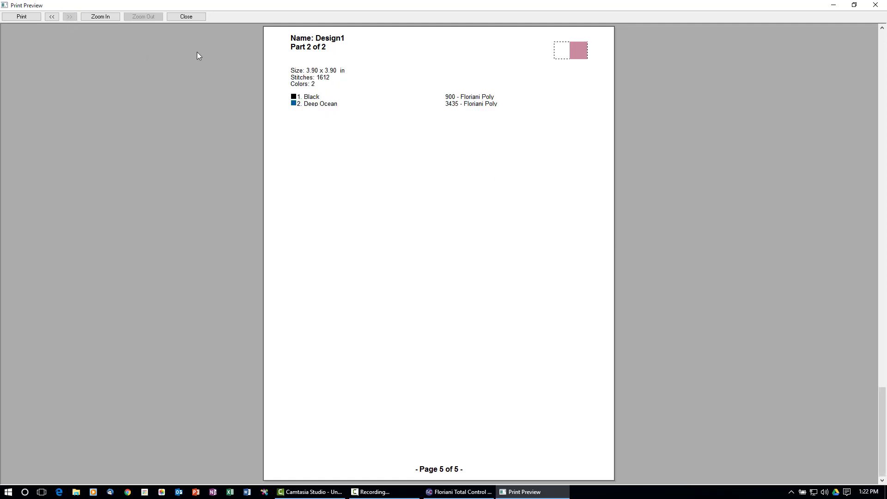
{"action": "left_click", "coordinate": [187, 17]}
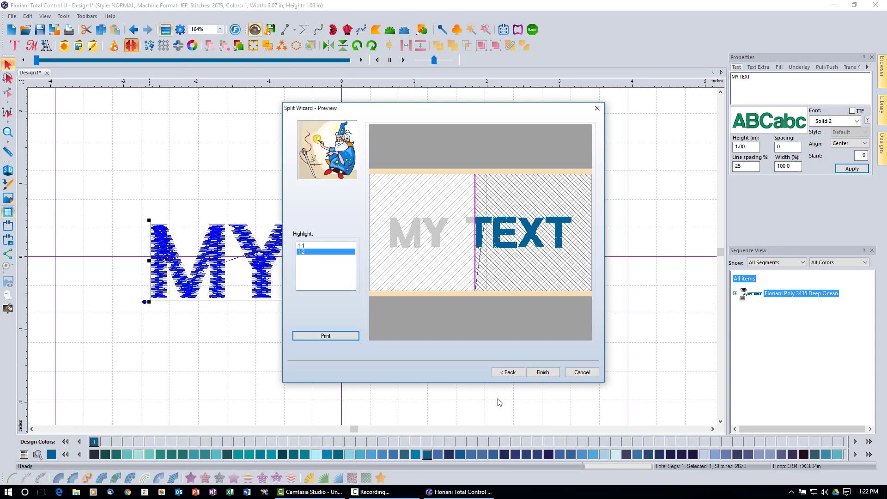
Finish the split and save the parts as "my text" in Floriani Files (WAF) format in the split folder.
{"action": "left_click", "coordinate": [543, 373]}
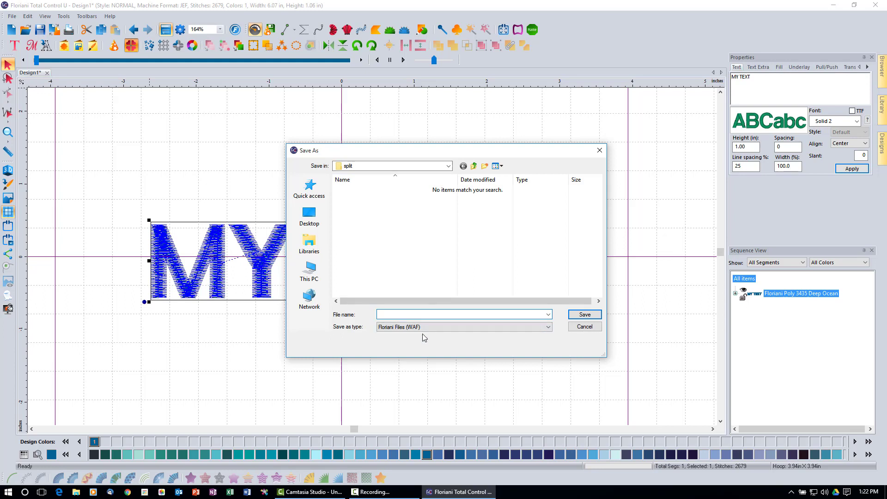
{"action": "type", "text": "my text"}
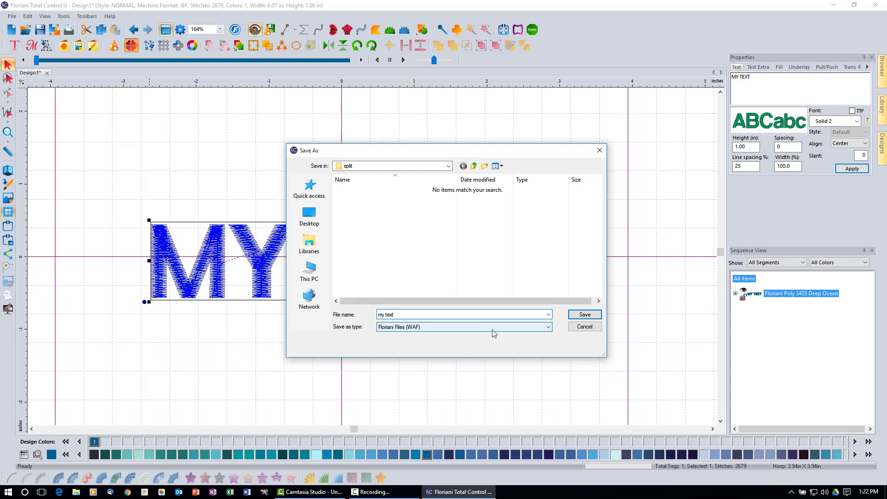
{"action": "left_click", "coordinate": [585, 316]}
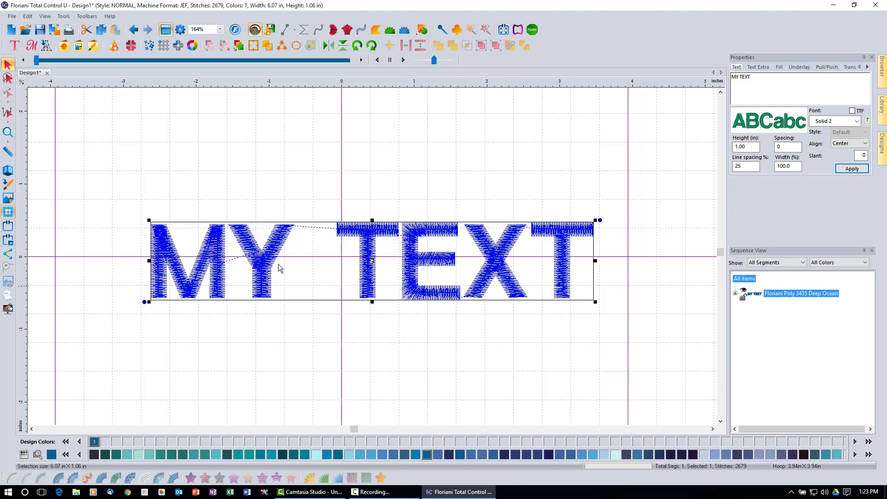
Open both split design files, my text_01_1_1.waf and my text_02_1_2.waf, from the split folder.
{"action": "left_click", "coordinate": [25, 31]}
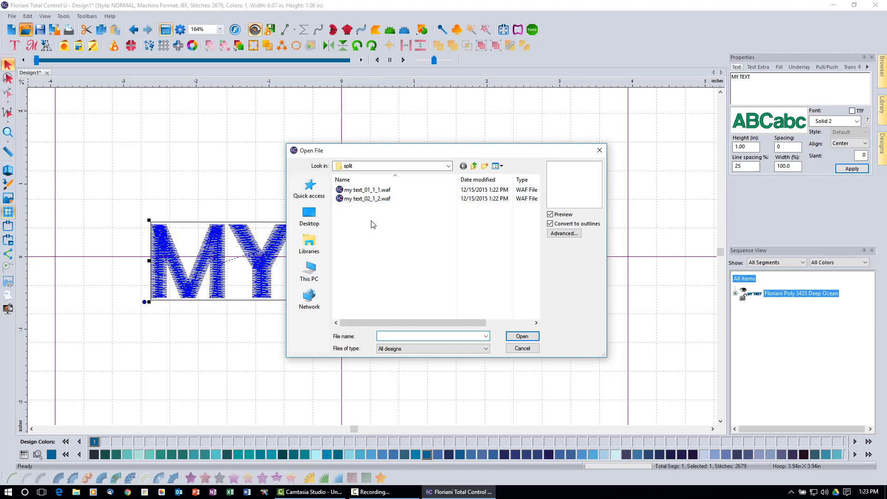
{"action": "left_click", "coordinate": [363, 191]}
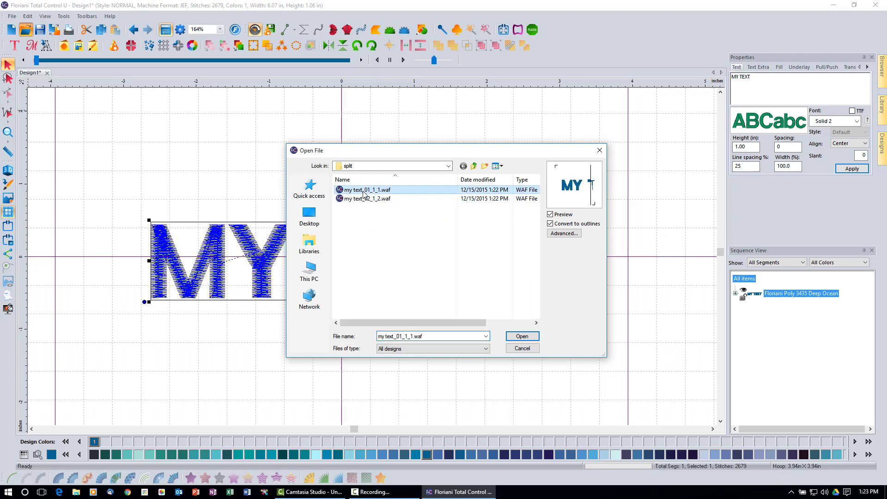
{"action": "left_click", "coordinate": [522, 339]}
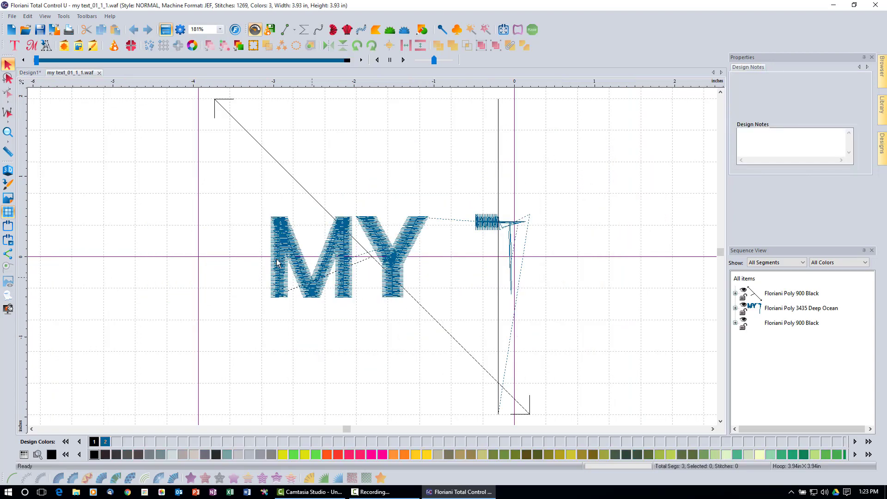
{"action": "left_click", "coordinate": [26, 30]}
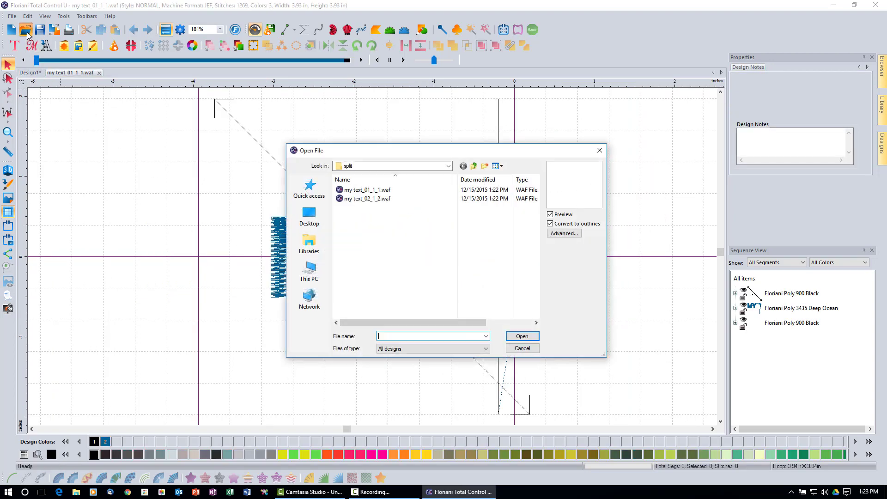
{"action": "left_click", "coordinate": [361, 199]}
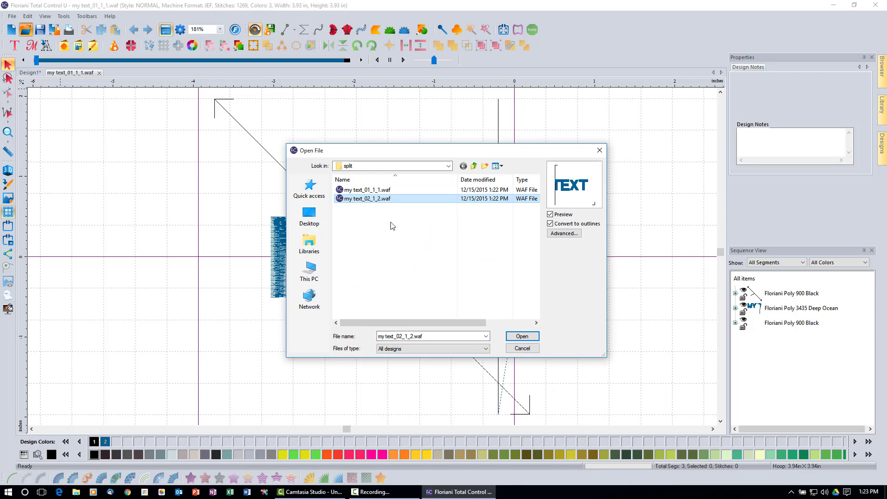
{"action": "left_click", "coordinate": [519, 334]}
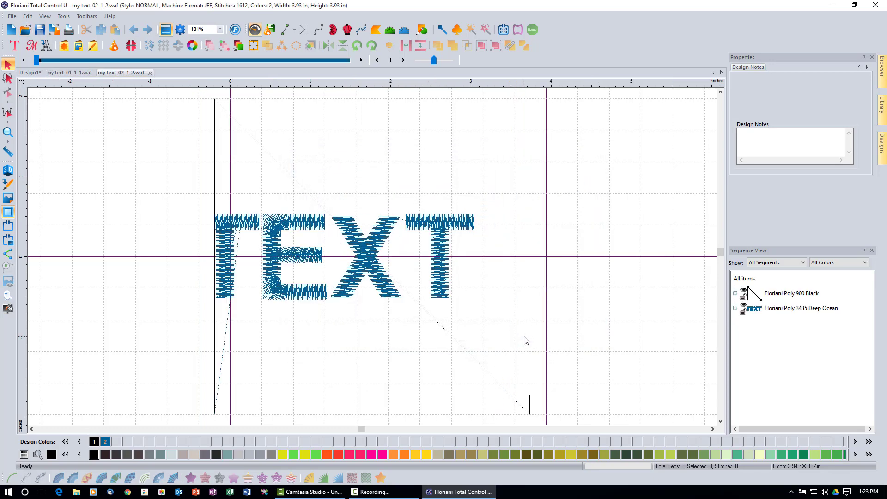
Display both split parts, my text_01_1_1.waf and my text_02_1_2.waf, in 3D to examine their stitching.
{"action": "left_click", "coordinate": [77, 73]}
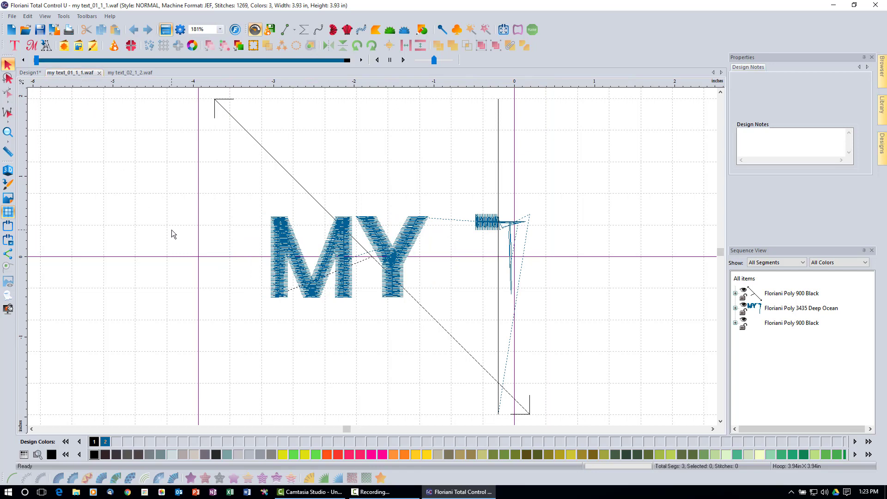
{"action": "left_click", "coordinate": [9, 171]}
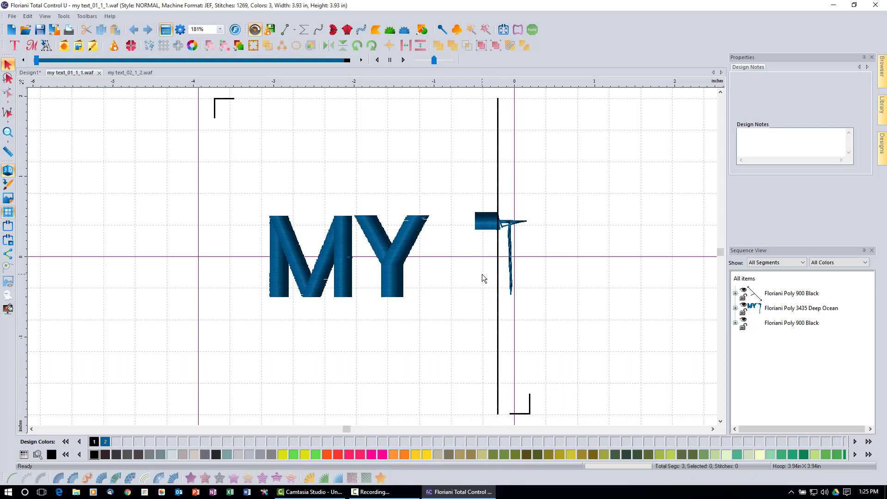
{"action": "left_click", "coordinate": [134, 73]}
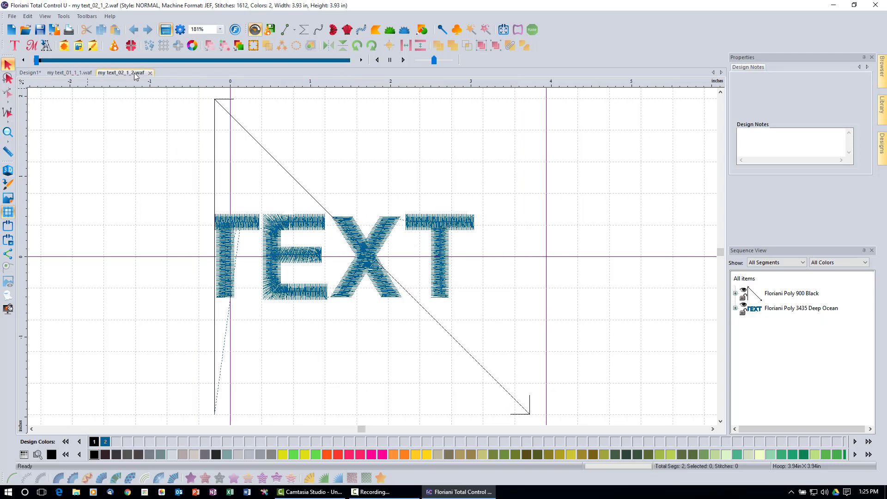
{"action": "left_click", "coordinate": [8, 171]}
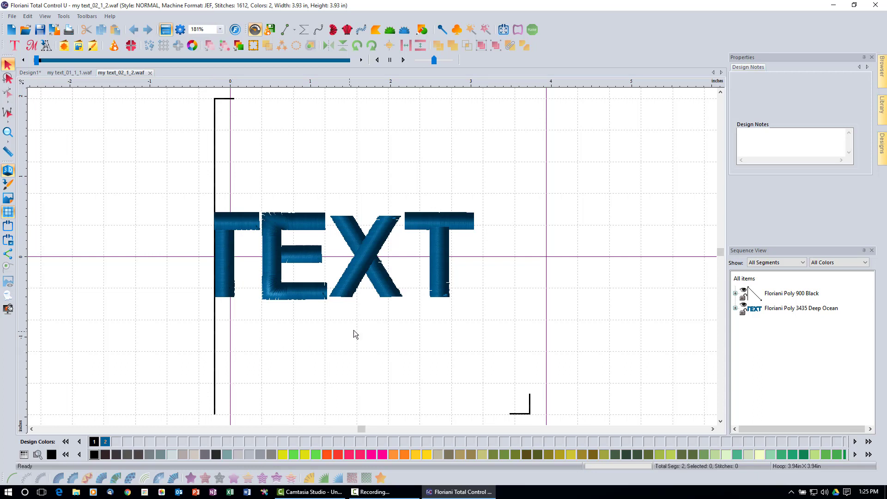
Save the first split part, my text_01_1_1, in Baby Lock/Brother/Bernina (PES v9) format in the split folder.
{"action": "left_click", "coordinate": [62, 73]}
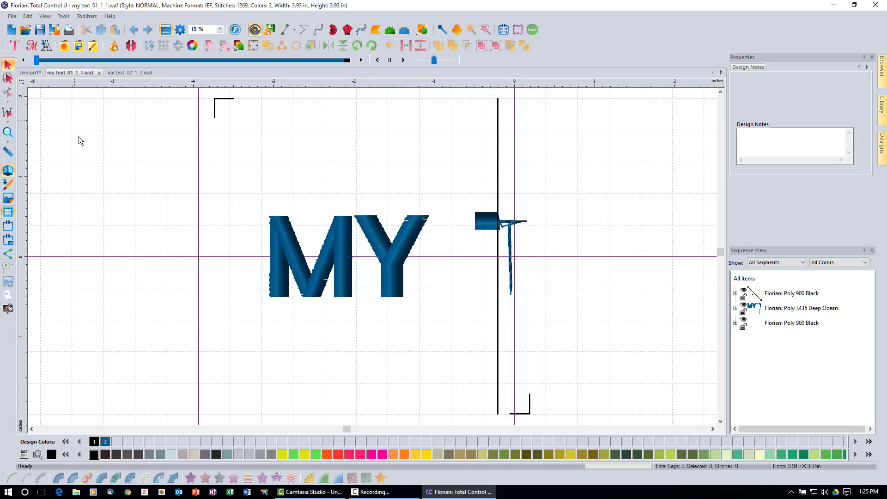
{"action": "left_click", "coordinate": [12, 17]}
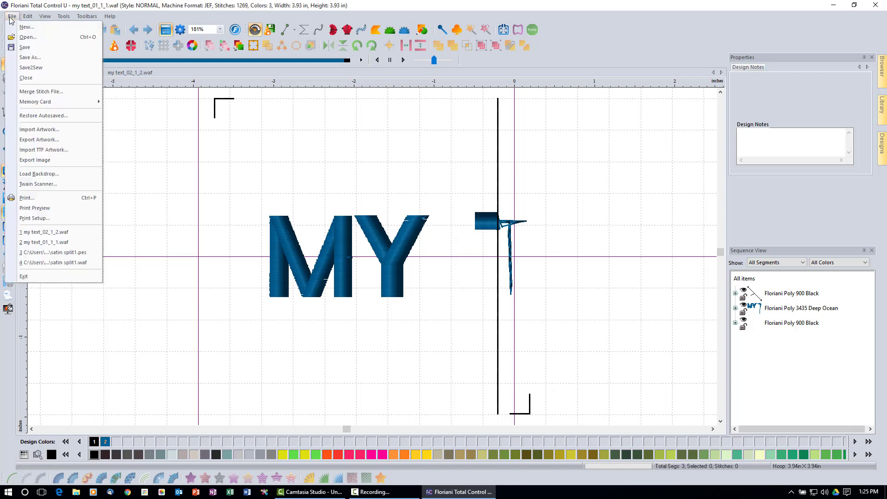
{"action": "left_click", "coordinate": [33, 59]}
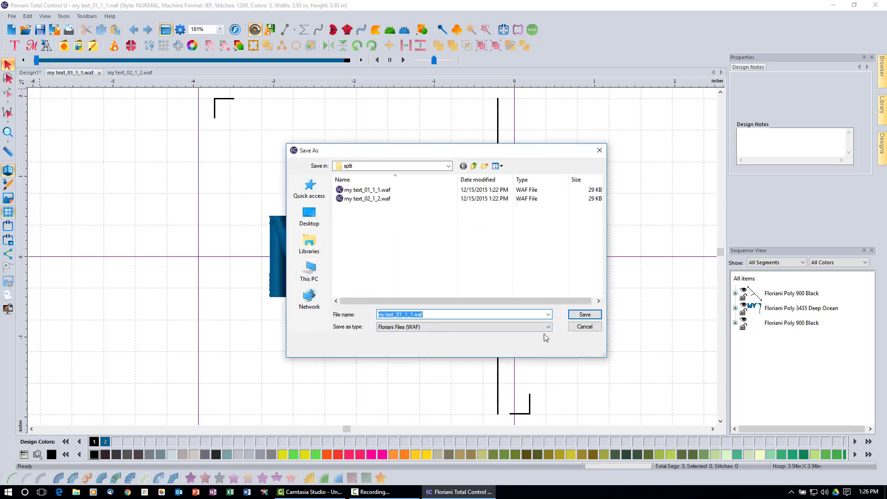
{"action": "left_click", "coordinate": [547, 328]}
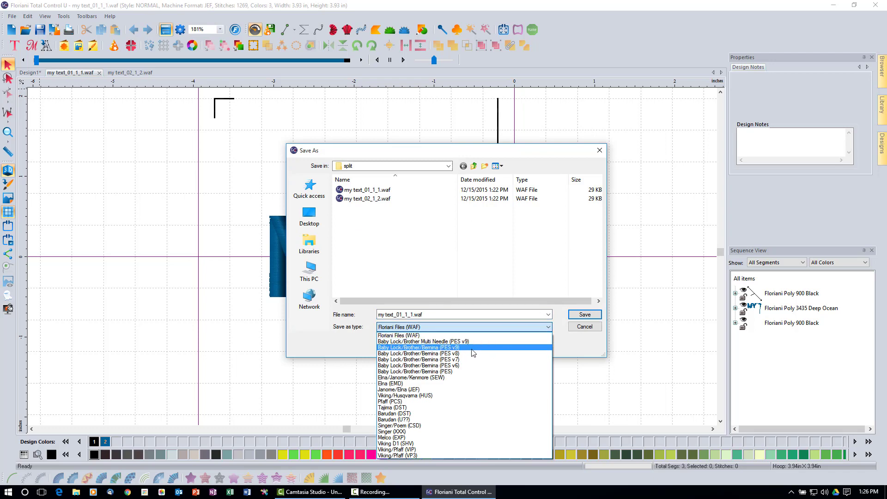
{"action": "left_click", "coordinate": [473, 352]}
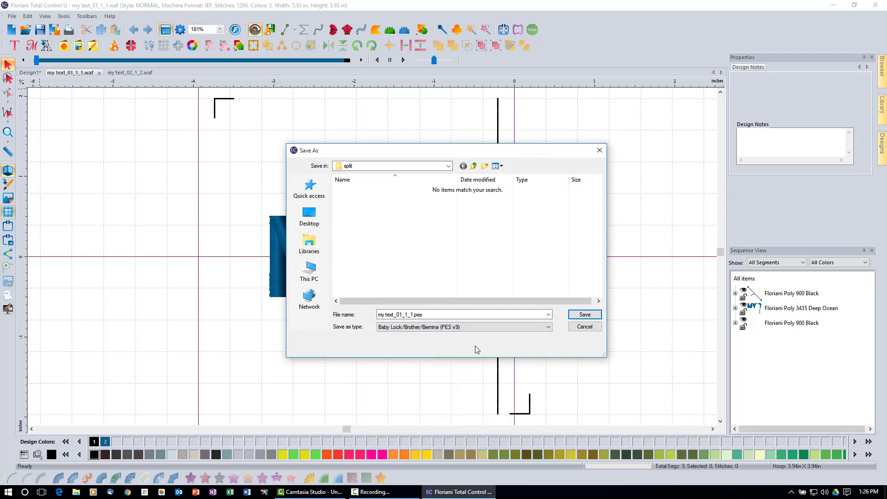
{"action": "left_click", "coordinate": [585, 315]}
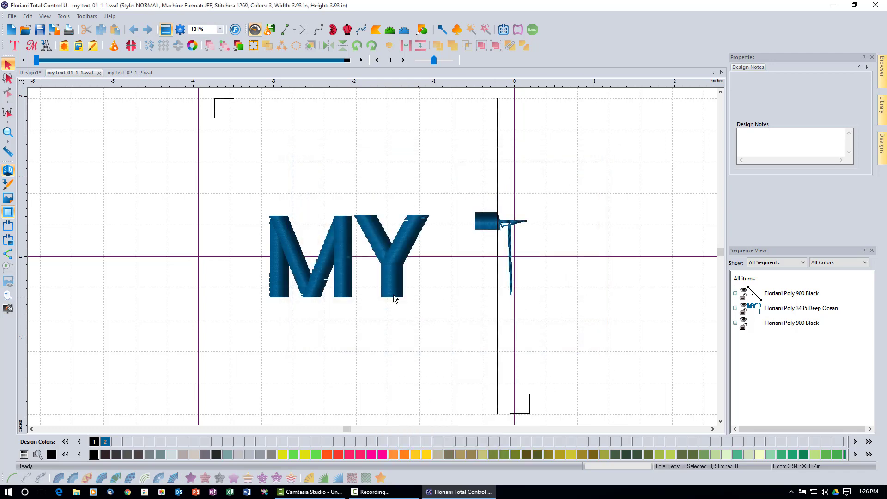
Save the second split part, my text_02_1_2, in Baby Lock/Brother/Bernina (PES v9) format in the split folder.
{"action": "left_click", "coordinate": [137, 74]}
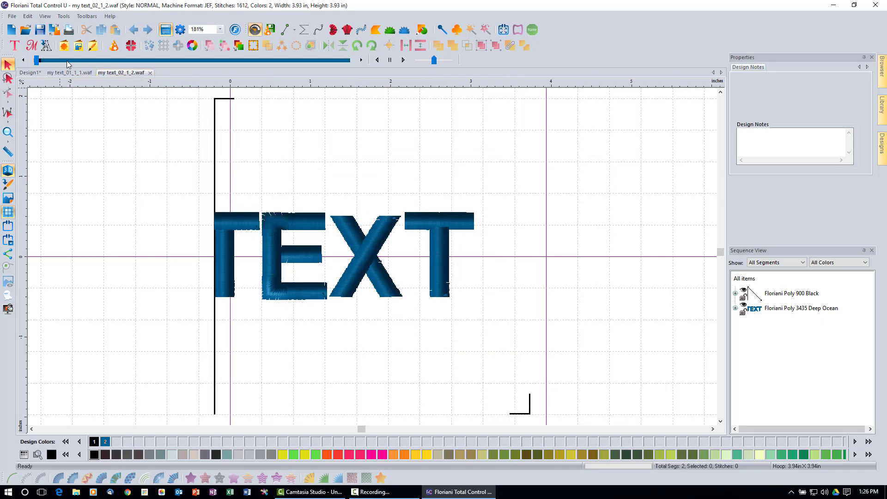
{"action": "left_click", "coordinate": [12, 16]}
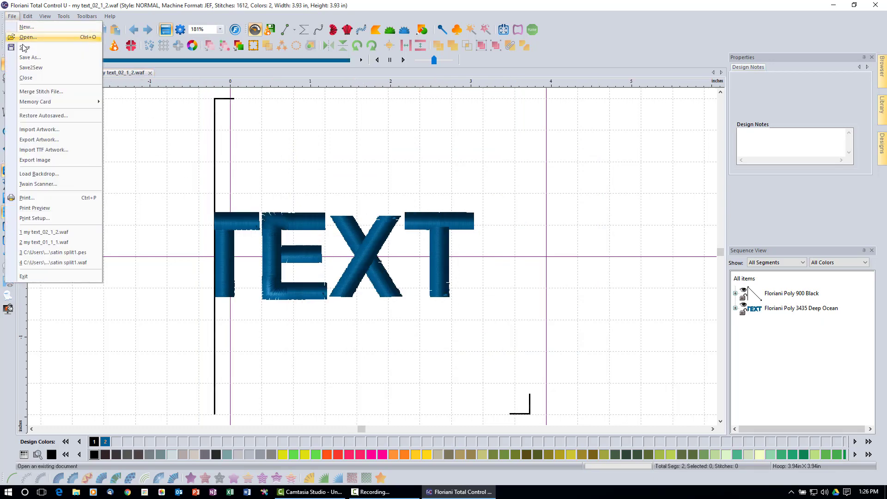
{"action": "left_click", "coordinate": [26, 58]}
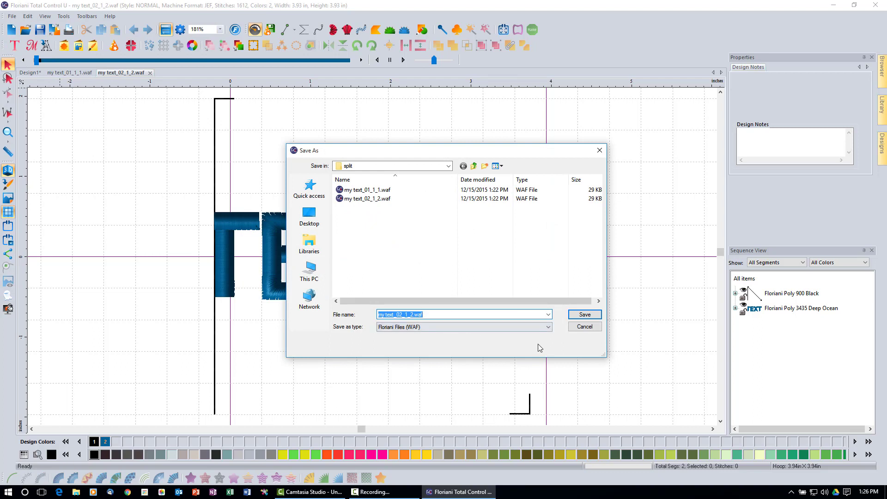
{"action": "left_click", "coordinate": [537, 327]}
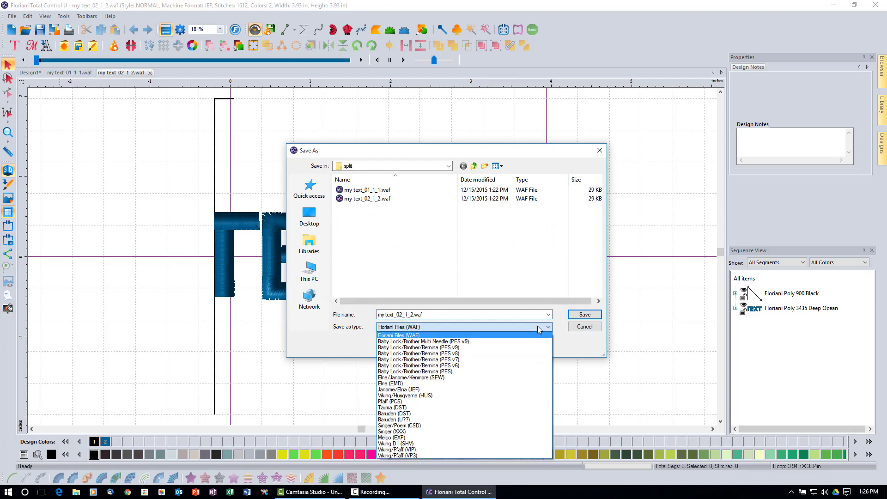
{"action": "left_click", "coordinate": [512, 348]}
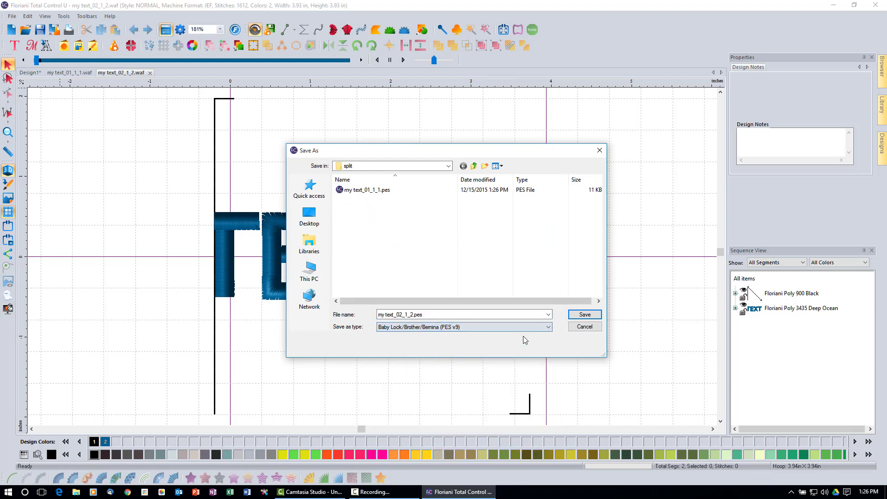
{"action": "left_click", "coordinate": [584, 314]}
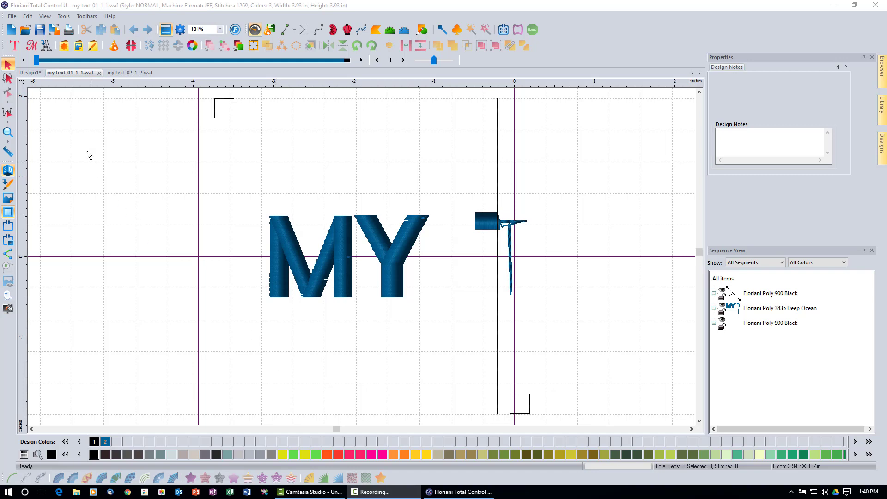
Preview the printout of my text_01_1_1.waf and review its print settings, keeping actual size and the crosshair enabled.
{"action": "left_click", "coordinate": [69, 31]}
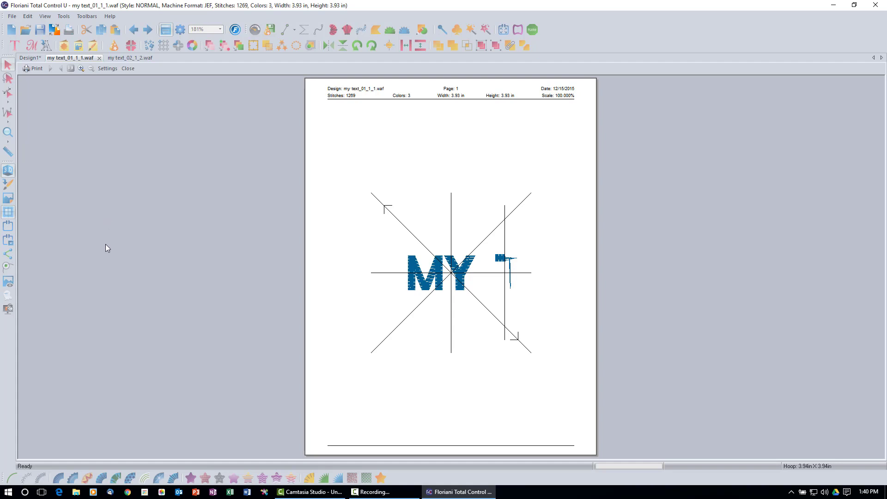
{"action": "left_click", "coordinate": [108, 68]}
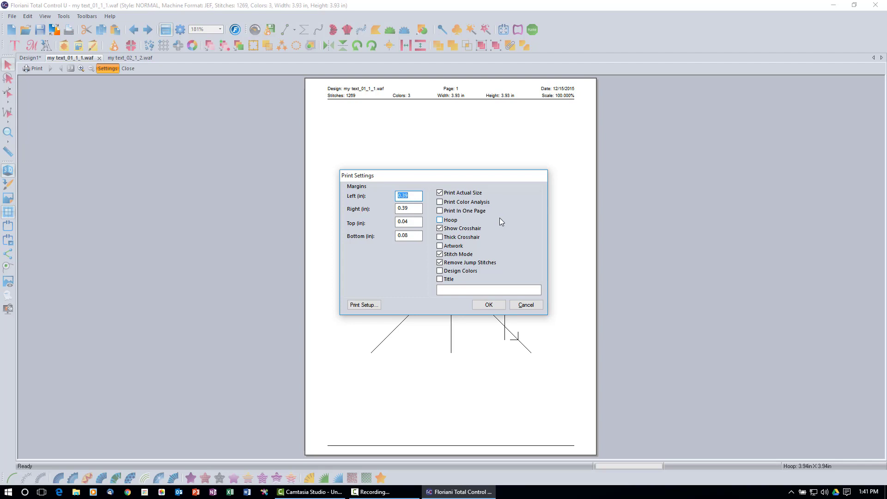
{"action": "left_click", "coordinate": [488, 305]}
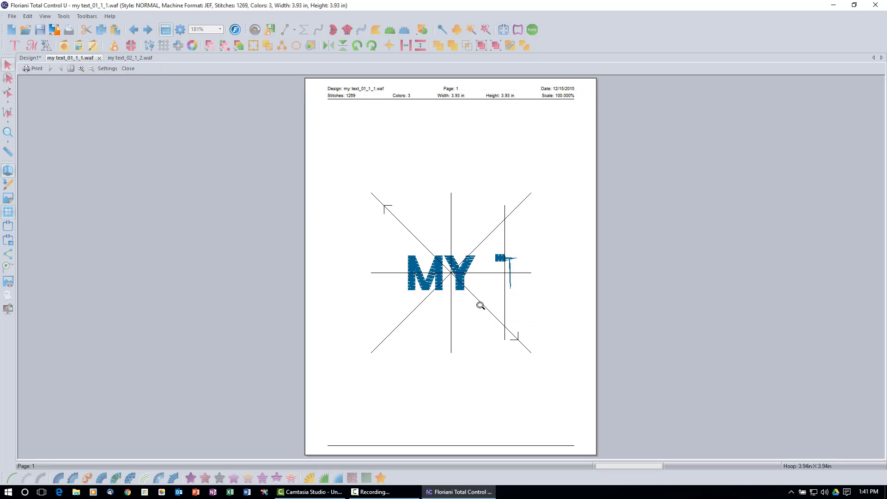
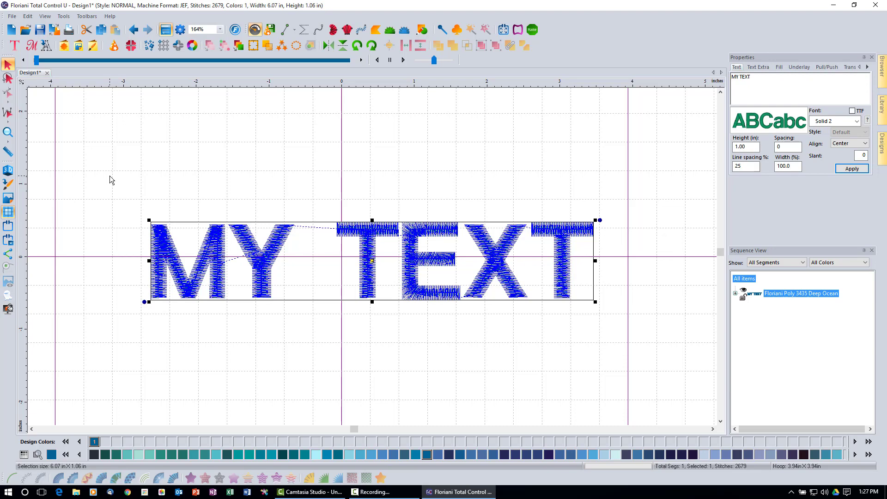
Split the original MY TEXT design again with the Split Wizard, with alignment stitches turned off.
{"action": "left_click", "coordinate": [133, 48]}
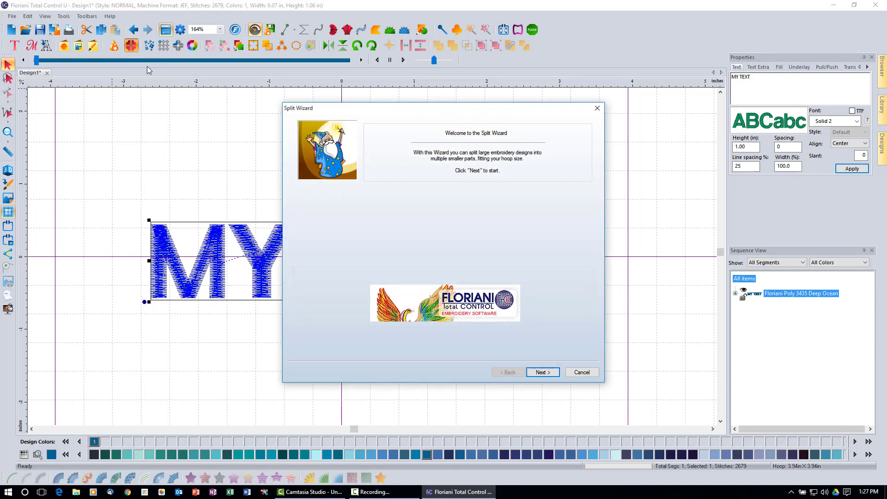
{"action": "left_click", "coordinate": [555, 374]}
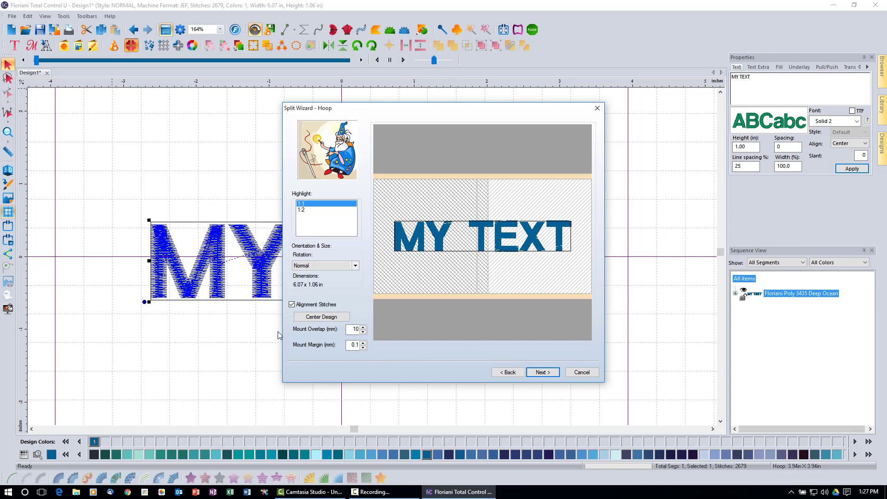
{"action": "left_click", "coordinate": [292, 305]}
{"action": "left_click", "coordinate": [548, 373]}
{"action": "left_click", "coordinate": [550, 374]}
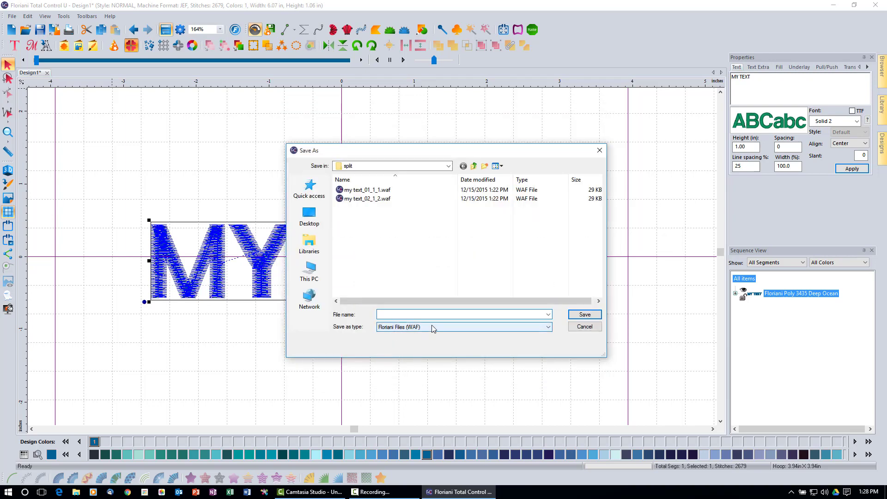
Save the split parts as "no alignment" in Floriani Files (WAF) format in the split folder.
{"action": "type", "text": "no align"}
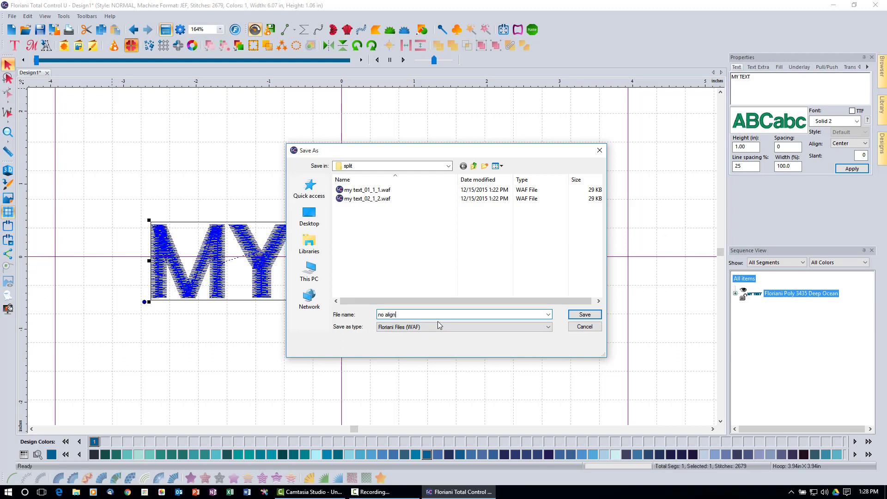
{"action": "type", "text": "ment"}
{"action": "left_click", "coordinate": [584, 314]}
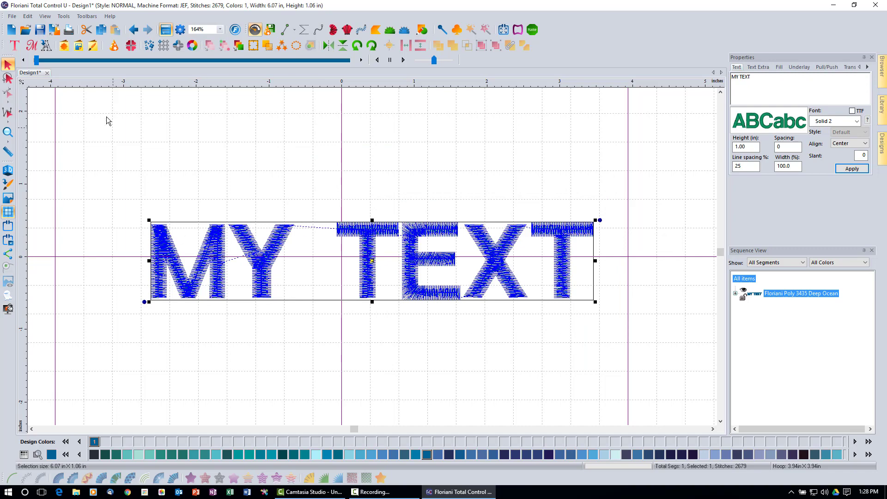
Open both new split files, no alignment_01_1_1.waf and no alignment_02_1_2.waf, from the split folder.
{"action": "left_click", "coordinate": [27, 32]}
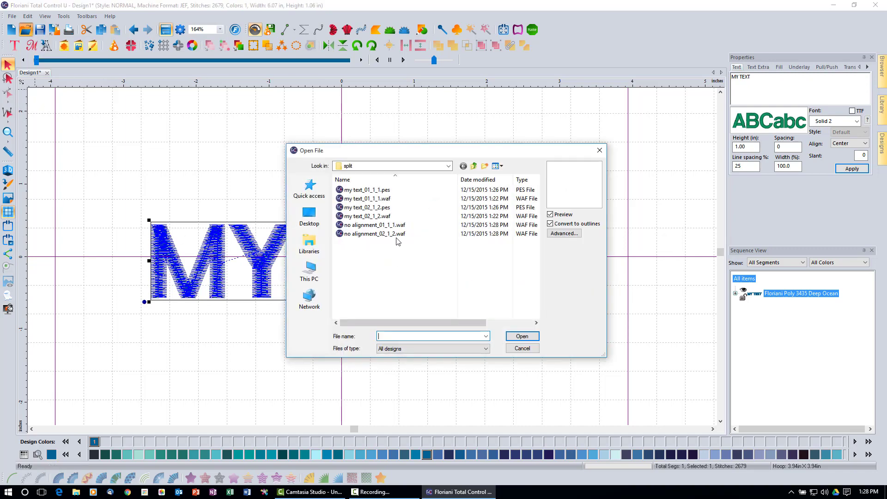
{"action": "left_click", "coordinate": [393, 226]}
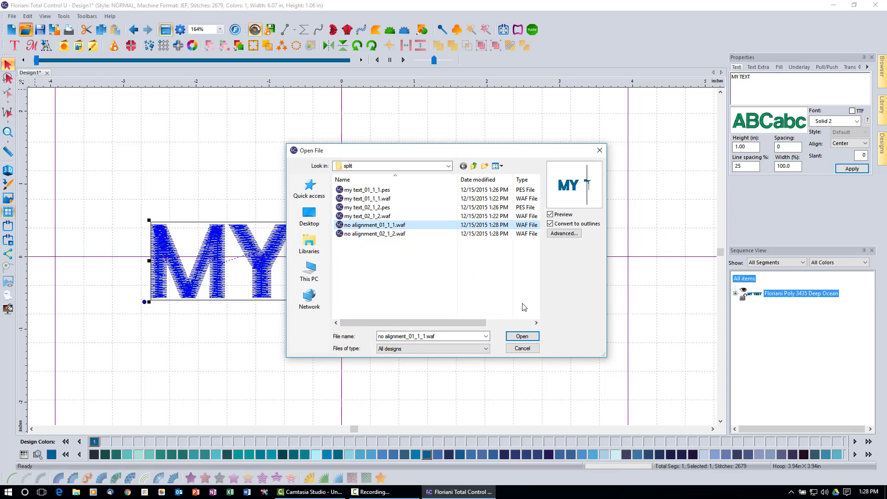
{"action": "left_click", "coordinate": [526, 336]}
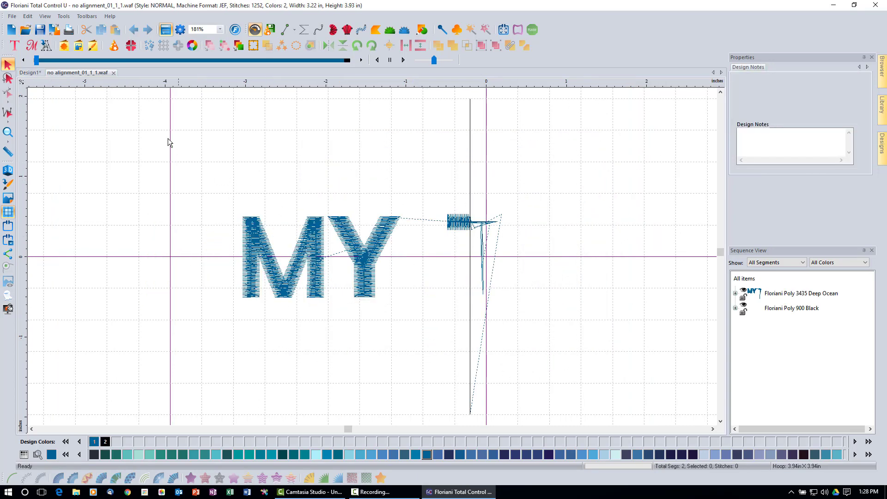
{"action": "left_click", "coordinate": [25, 29]}
{"action": "left_click", "coordinate": [363, 234]}
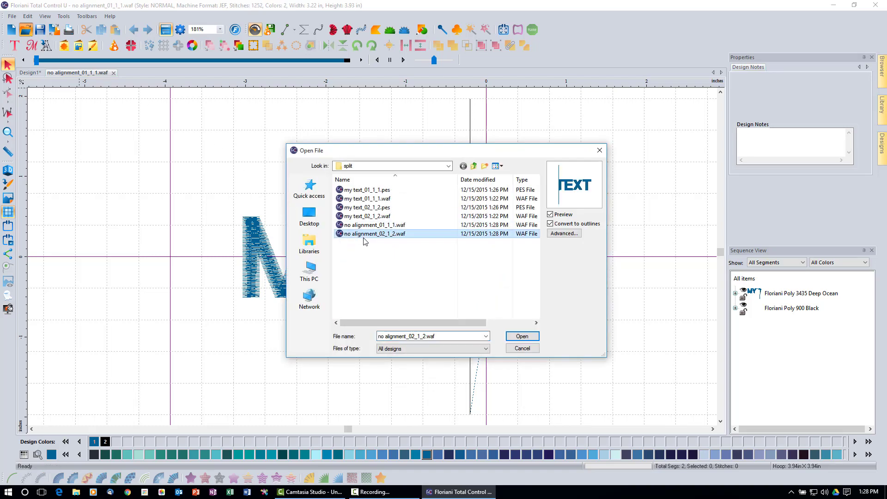
{"action": "left_click", "coordinate": [530, 340]}
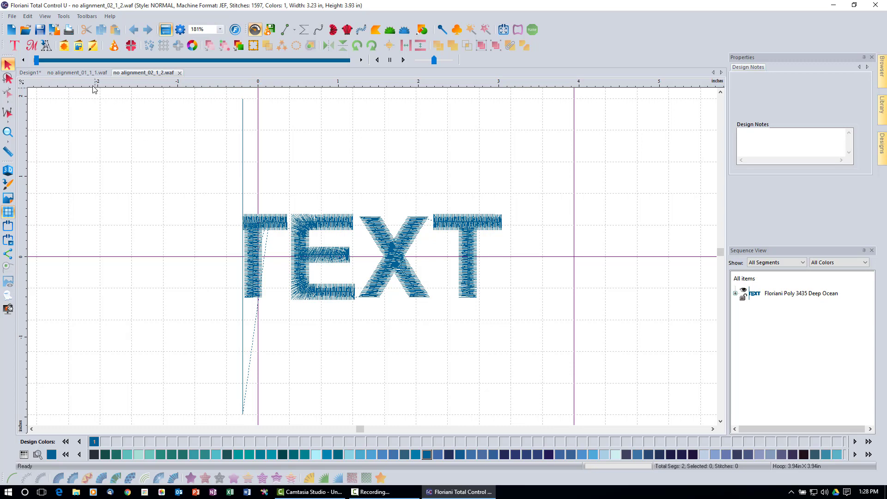
Show no alignment_01_1_1.waf in 3D view and scale its black vertical line to 90% with the aspect ratio maintained.
{"action": "left_click", "coordinate": [86, 73]}
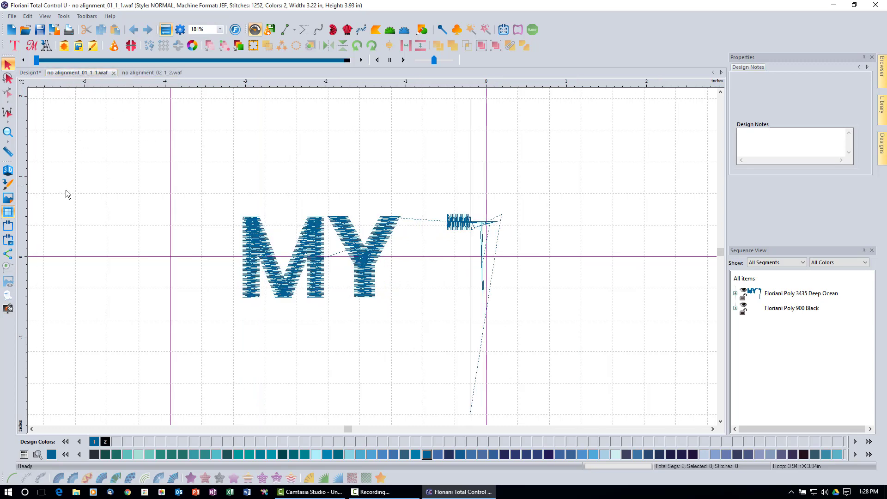
{"action": "left_click", "coordinate": [8, 171]}
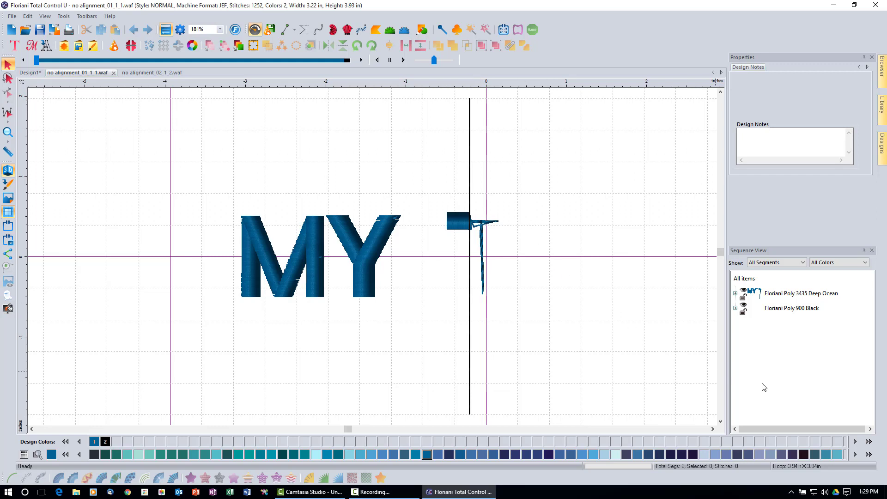
{"action": "left_click", "coordinate": [792, 308]}
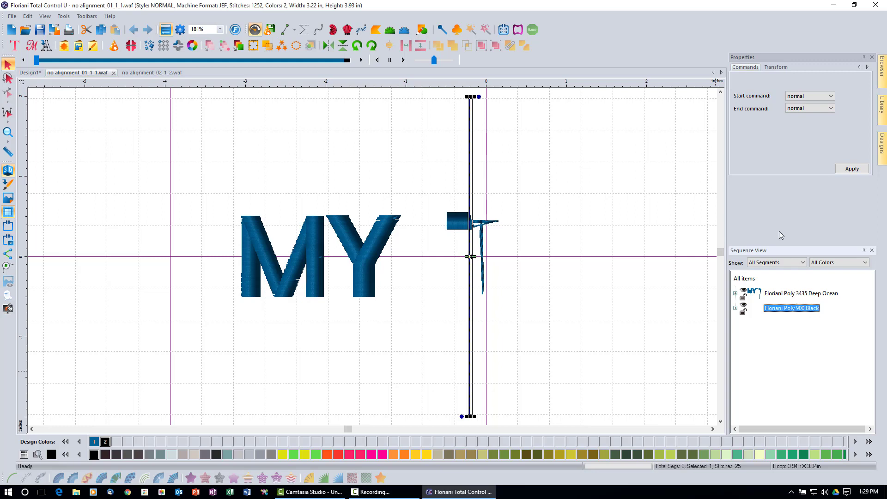
{"action": "left_click", "coordinate": [778, 68]}
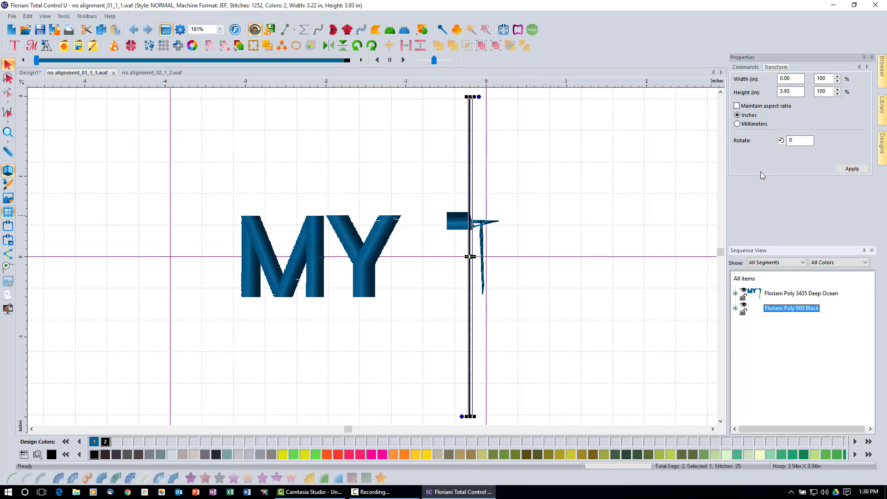
{"action": "left_click", "coordinate": [737, 106]}
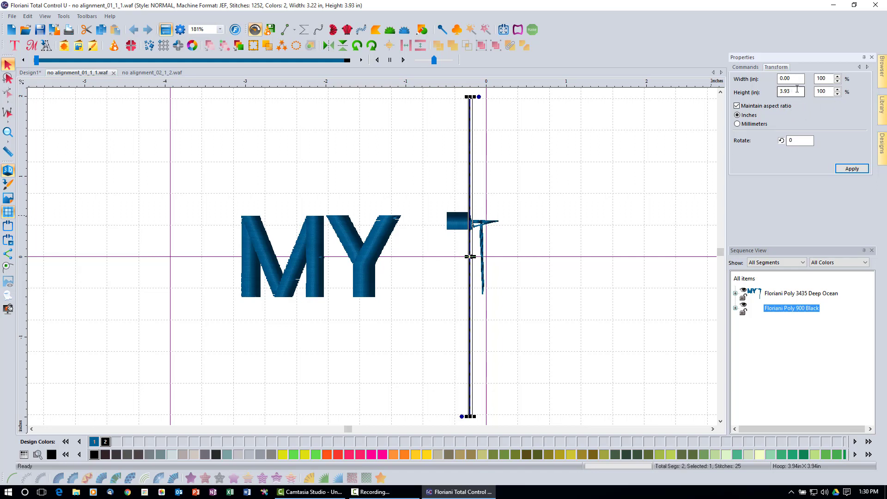
{"action": "left_click", "coordinate": [837, 94]}
{"action": "left_click", "coordinate": [837, 95]}
{"action": "left_click", "coordinate": [837, 94]}
{"action": "type", "text": "90"}
{"action": "left_click", "coordinate": [850, 169]}
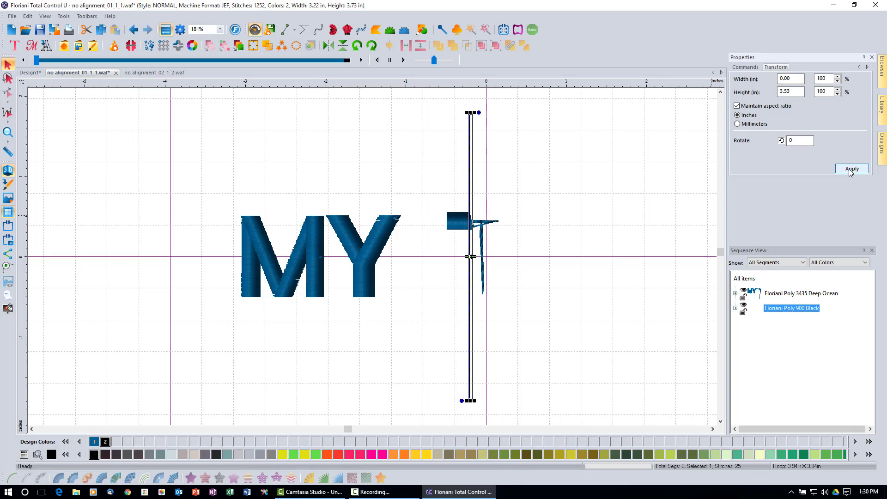
Show no alignment_02_1_2.waf in 3D view and scale the stitches of its vertical line to 90%.
{"action": "left_click", "coordinate": [146, 74]}
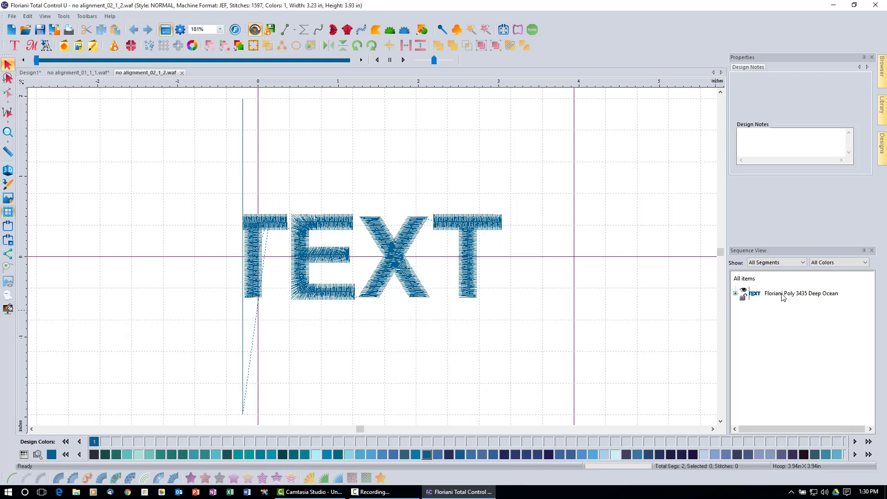
{"action": "left_click", "coordinate": [736, 294]}
{"action": "left_click", "coordinate": [783, 308]}
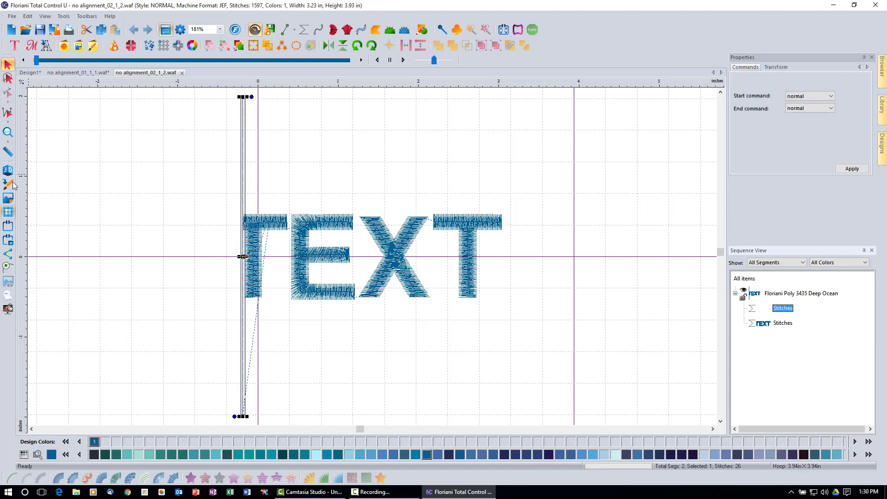
{"action": "left_click", "coordinate": [4, 171]}
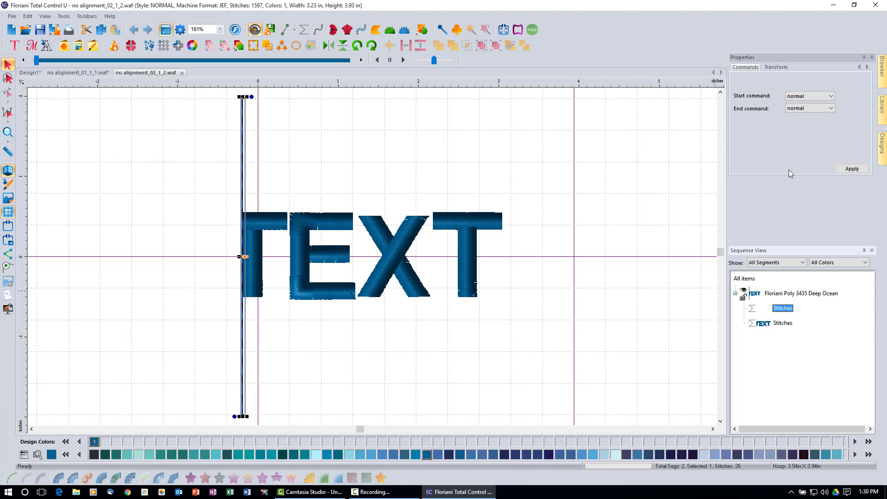
{"action": "left_click", "coordinate": [779, 68]}
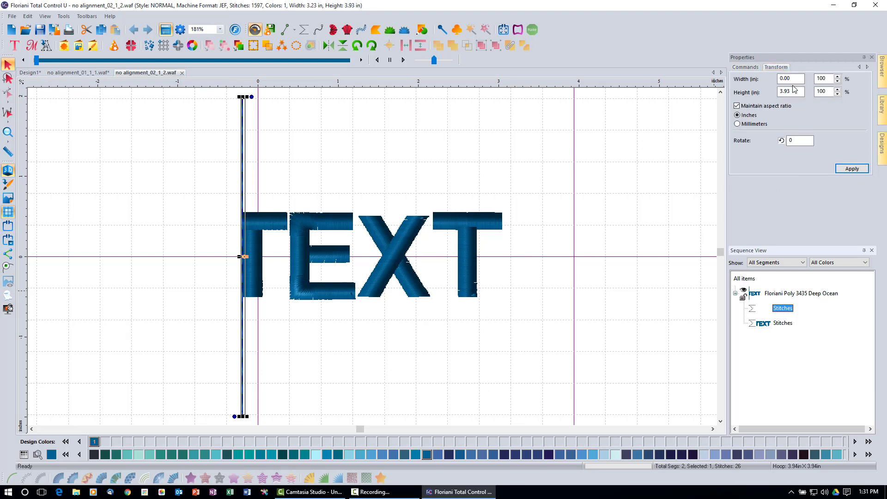
{"action": "left_click", "coordinate": [827, 78]}
{"action": "left_click_drag", "start_coordinate": [827, 78], "coordinate": [800, 88]}
{"action": "type", "text": "90"}
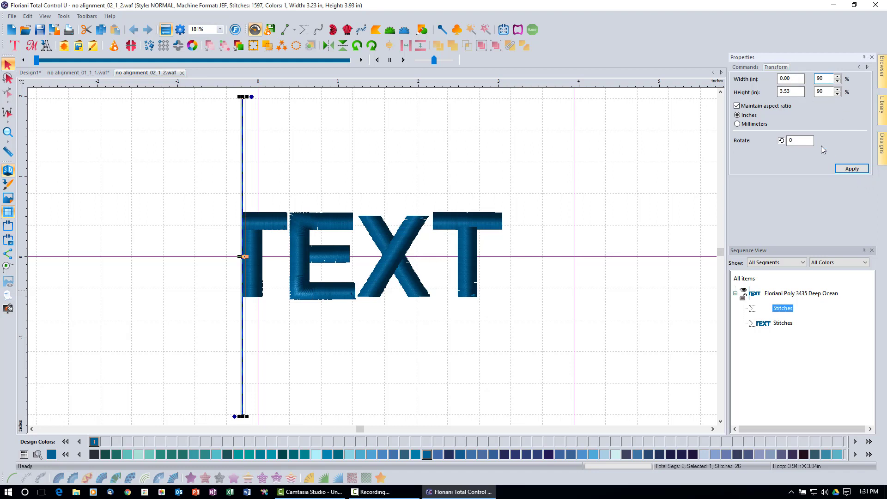
{"action": "left_click", "coordinate": [857, 170]}
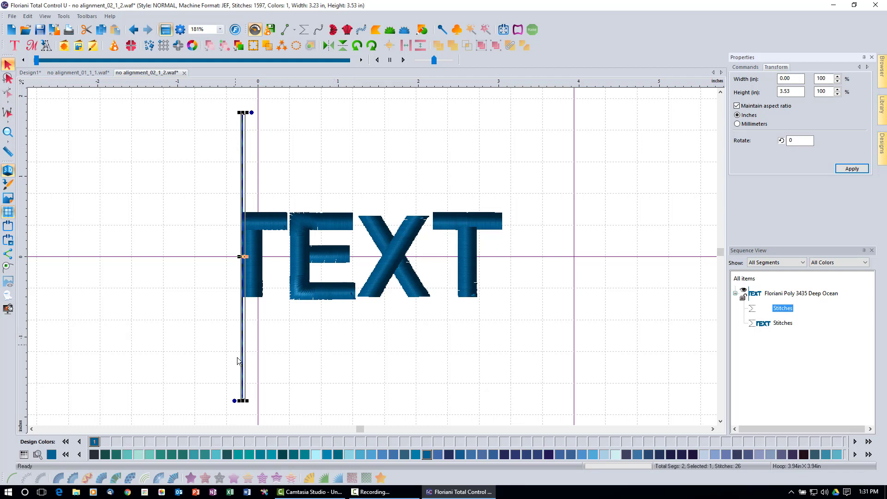
Return to the no alignment_01_1_1.waf design to review its shortened vertical line.
{"action": "left_click", "coordinate": [99, 73]}
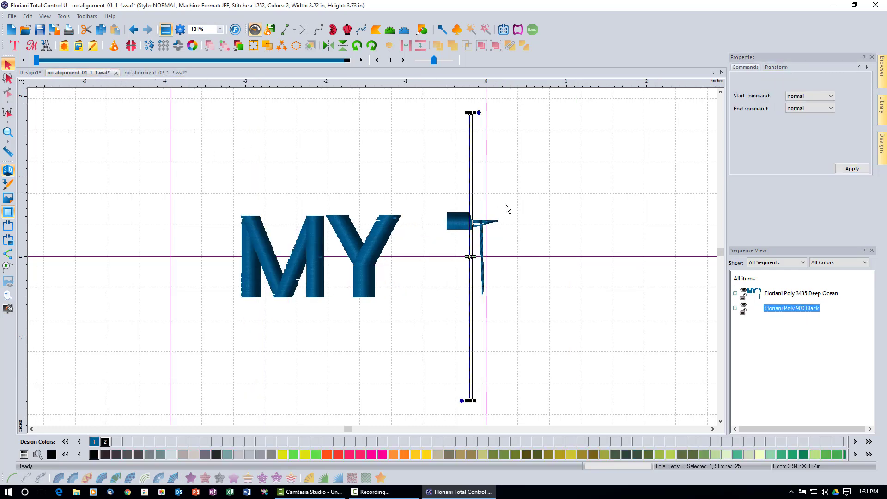